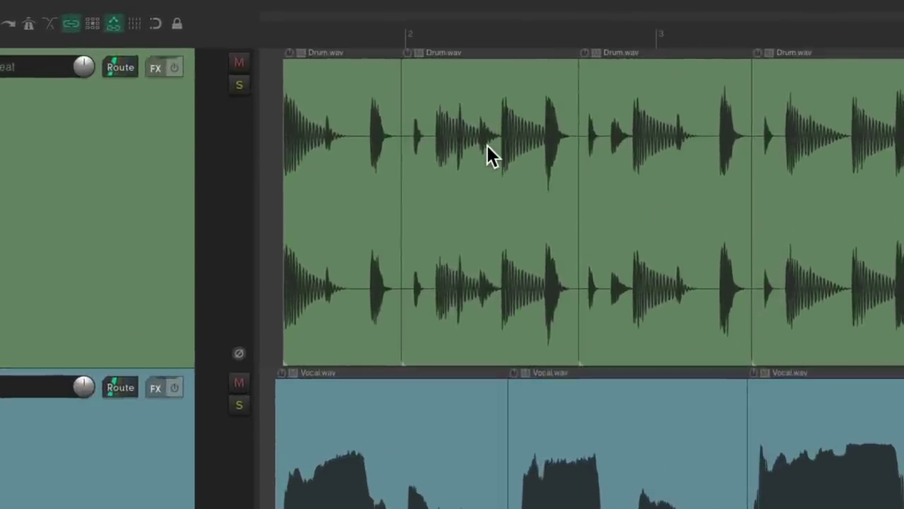
# Try removing the second item on the Drum Beat track twice, undoing each removal
pyautogui.click(392, 105)
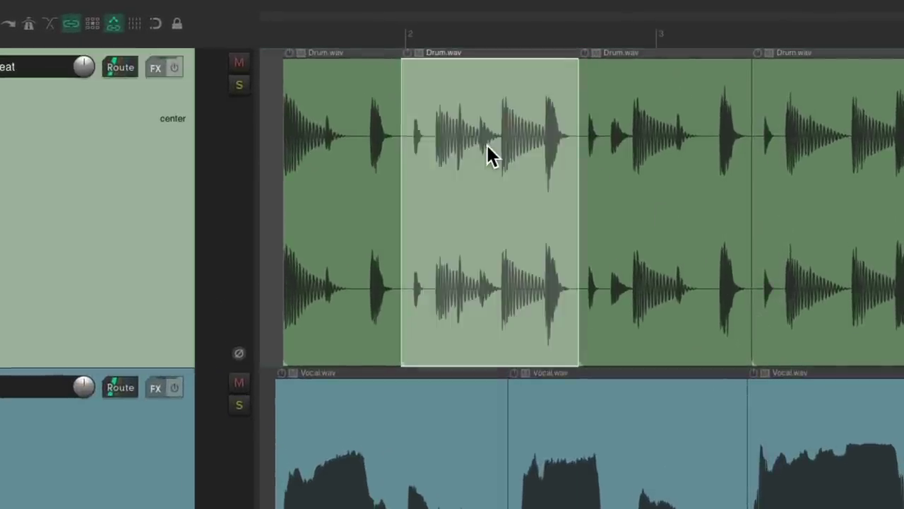
pyautogui.press('Delete')
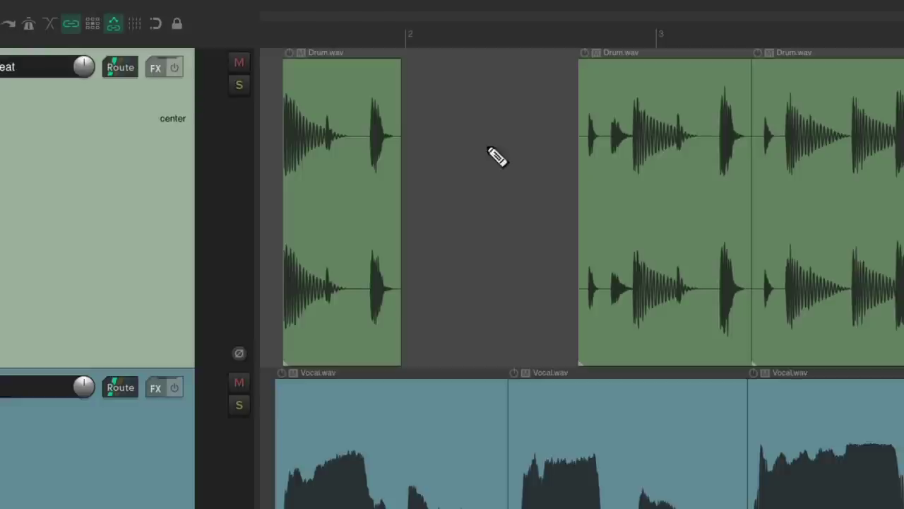
pyautogui.hotkey('ctrl', 'z')
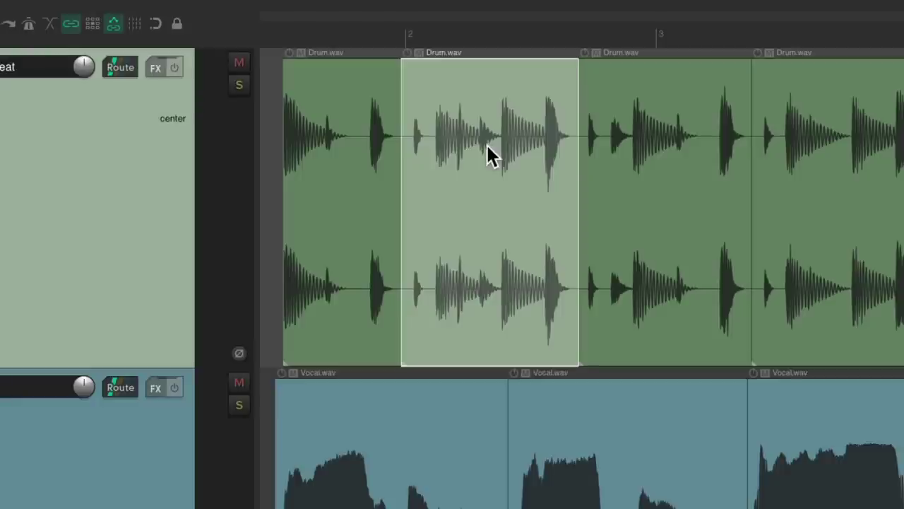
pyautogui.press('Delete')
pyautogui.hotkey('ctrl', 'z')
# Try pasting a copy of the second drum item in the empty space at about bar 5.8
pyautogui.hscroll(5, 626, 170)
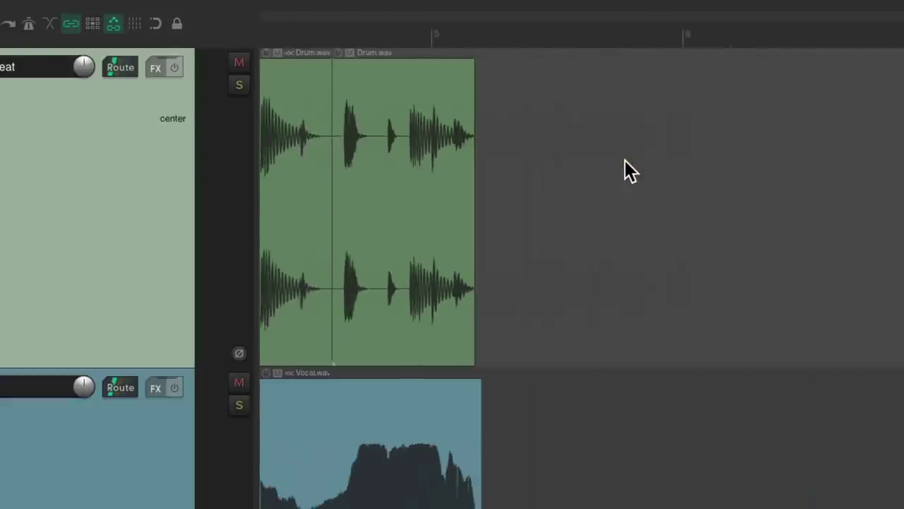
pyautogui.hscroll(2, 625, 170)
pyautogui.click(486, 181)
pyautogui.hotkey('ctrl', 'v')
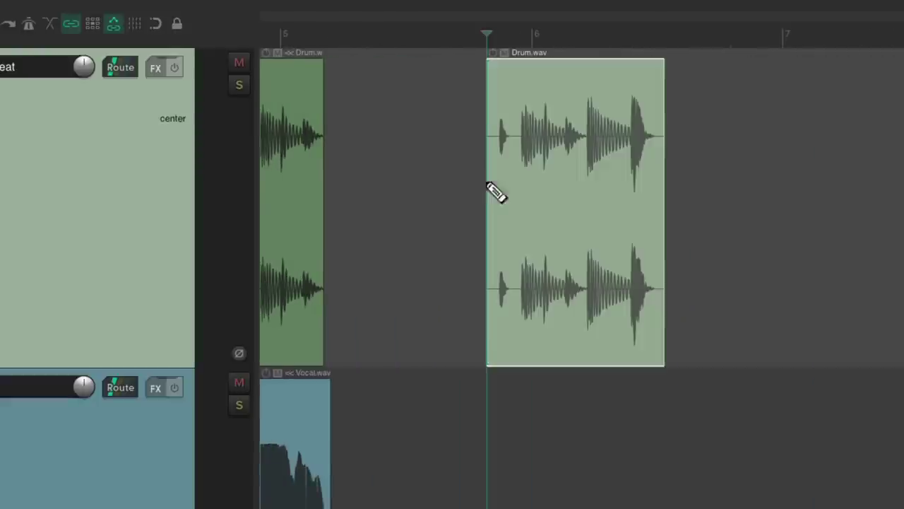
pyautogui.hscroll(-7, 484, 182)
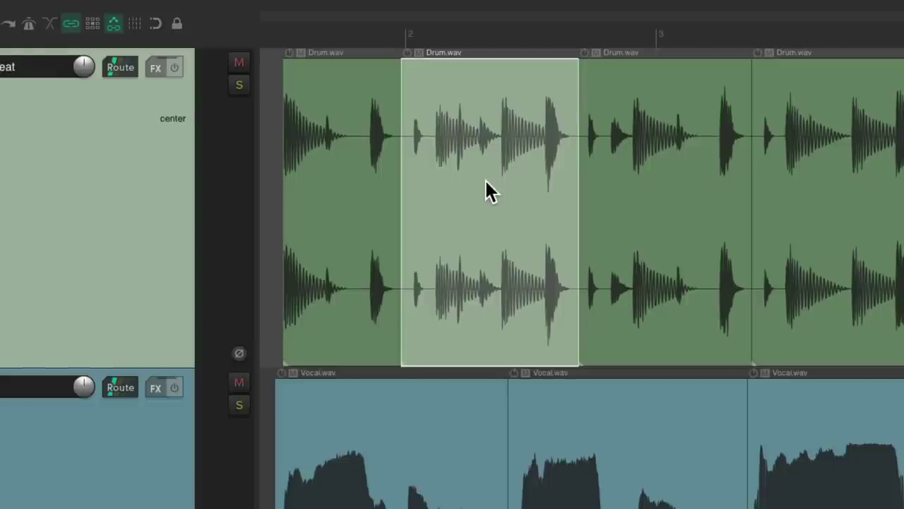
# Try moving the second drum item to about bar 3.3 and copying it to the same area, reverting both changes
pyautogui.moveTo(479, 126); pyautogui.dragTo(804, 131)
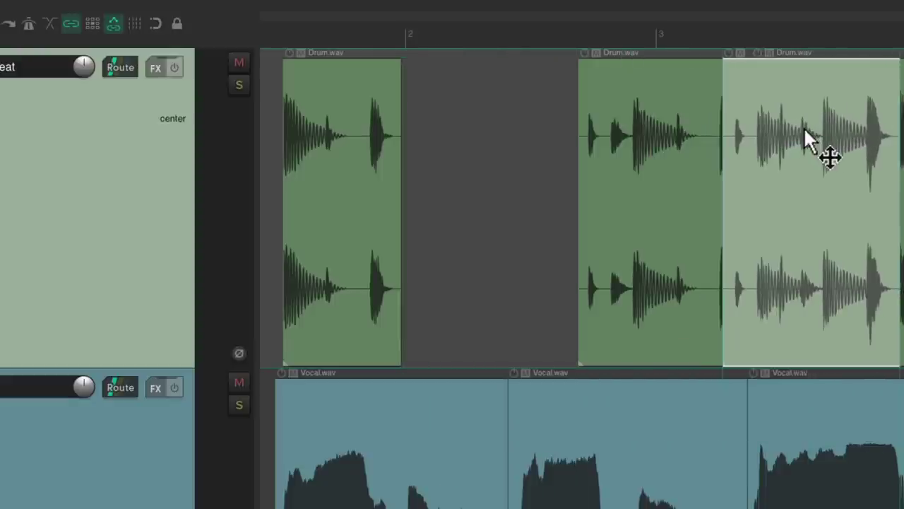
pyautogui.press('Escape')
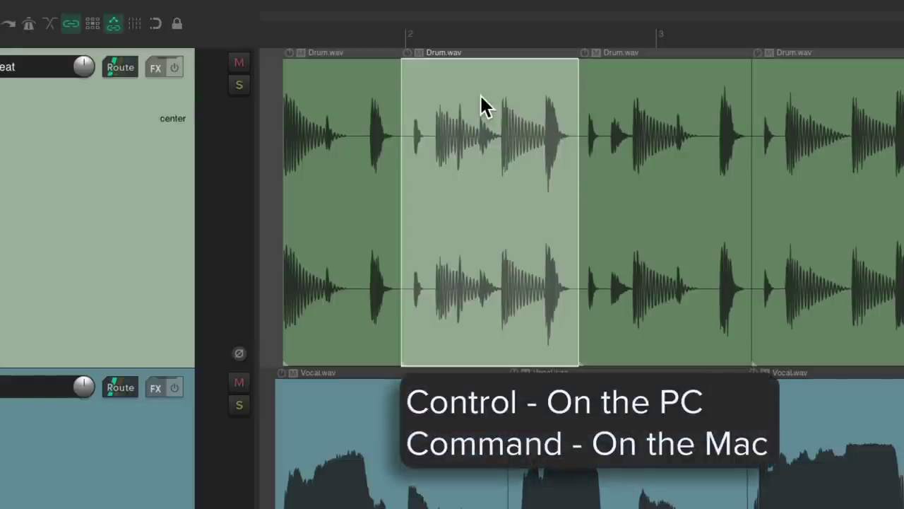
pyautogui.moveTo(474, 125); pyautogui.dragTo(810, 118)
pyautogui.hotkey('ctrl', 'z')
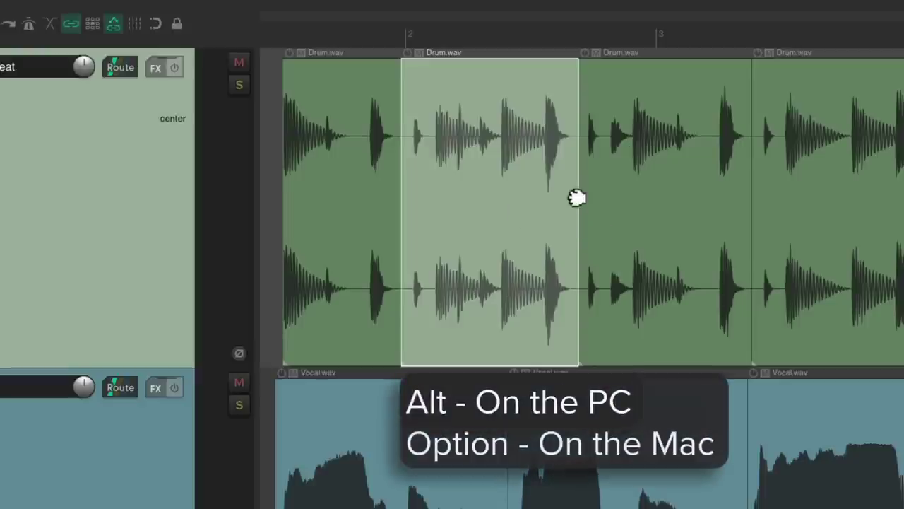
# Try time-stretching the second drum item from its end and start edges, and undo the change
pyautogui.moveTo(576, 198)
pyautogui.mouseDown()
pyautogui.moveTo(462, 199)
pyautogui.moveTo(576, 198)
pyautogui.mouseUp()
pyautogui.moveTo(402, 198)
pyautogui.mouseDown()
pyautogui.moveTo(488, 202)
pyautogui.moveTo(409, 202)
pyautogui.mouseUp()
pyautogui.hotkey('ctrl', 'z')
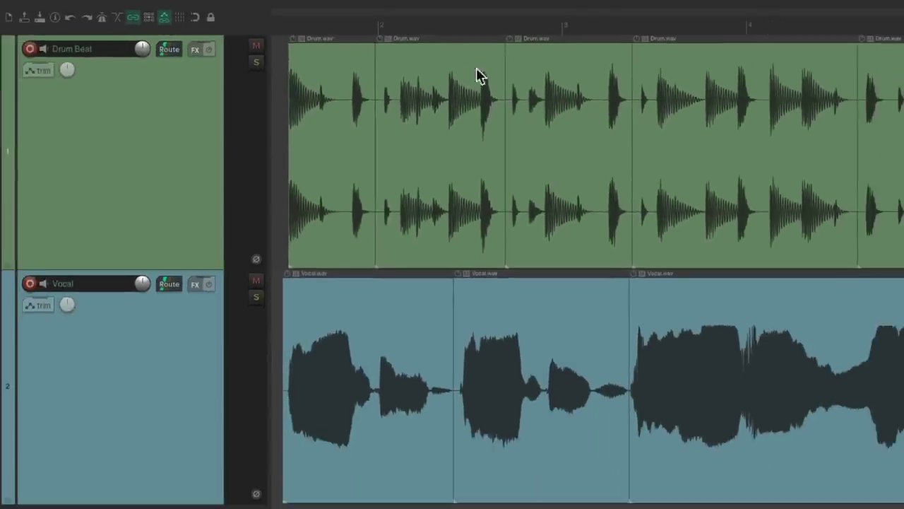
# Select the second and third drum items plus the second vocal item one by one, and clear the selection
pyautogui.click(471, 99)
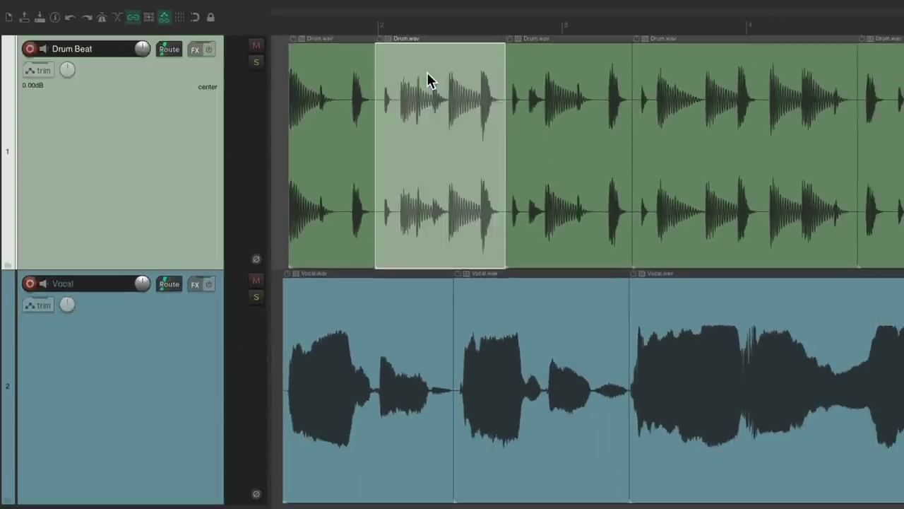
pyautogui.keyDown('ctrl'); pyautogui.click(552, 74); pyautogui.keyUp('ctrl')
pyautogui.keyDown('ctrl'); pyautogui.click(512, 295); pyautogui.keyUp('ctrl')
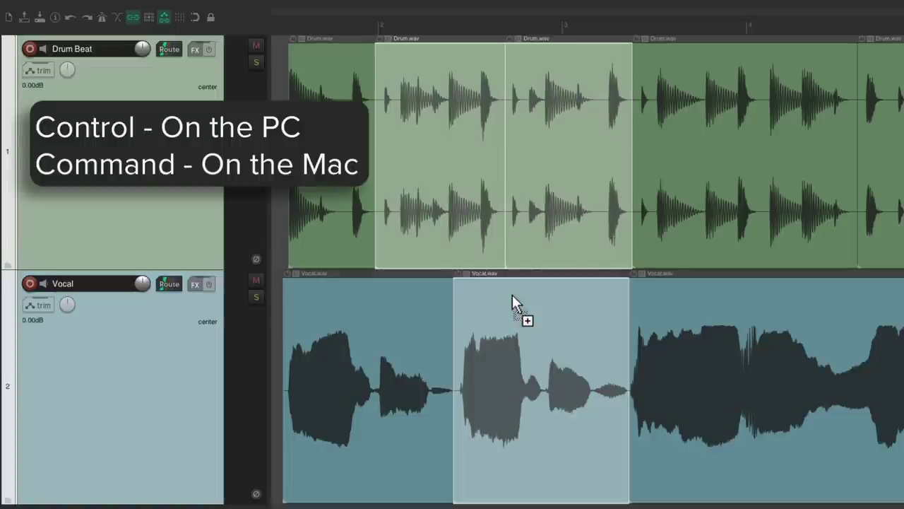
pyautogui.press('Escape')
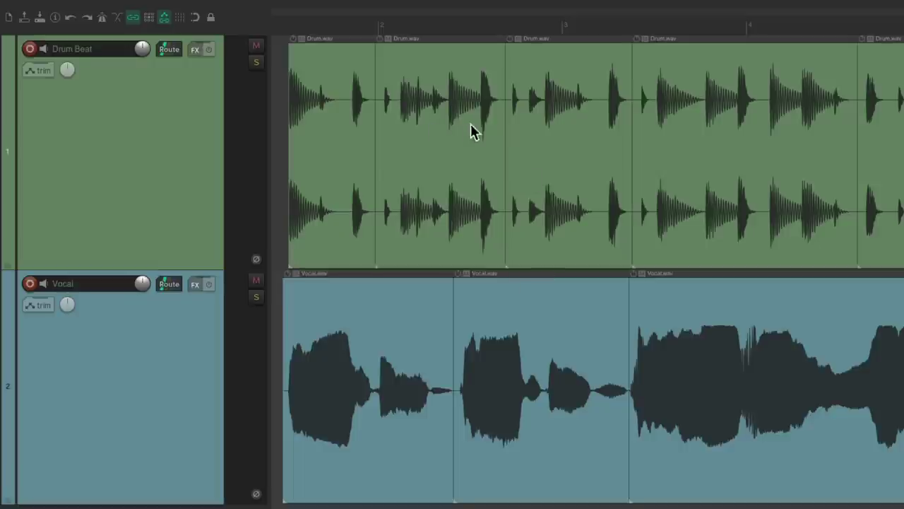
# Marquee-select the second and third drum items with the second vocal item, and try removing them, undoing each removal
pyautogui.moveTo(458, 93); pyautogui.dragTo(600, 321)
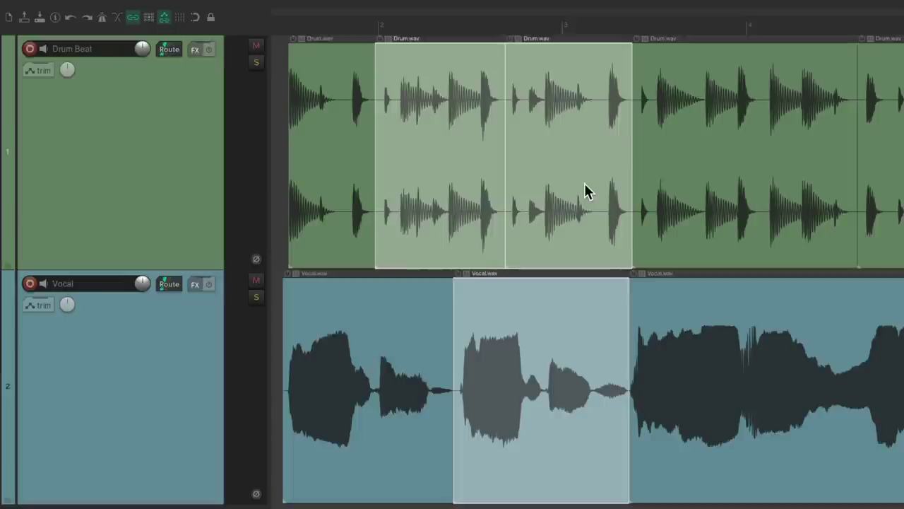
pyautogui.press('Delete')
pyautogui.hotkey('ctrl', 'z')
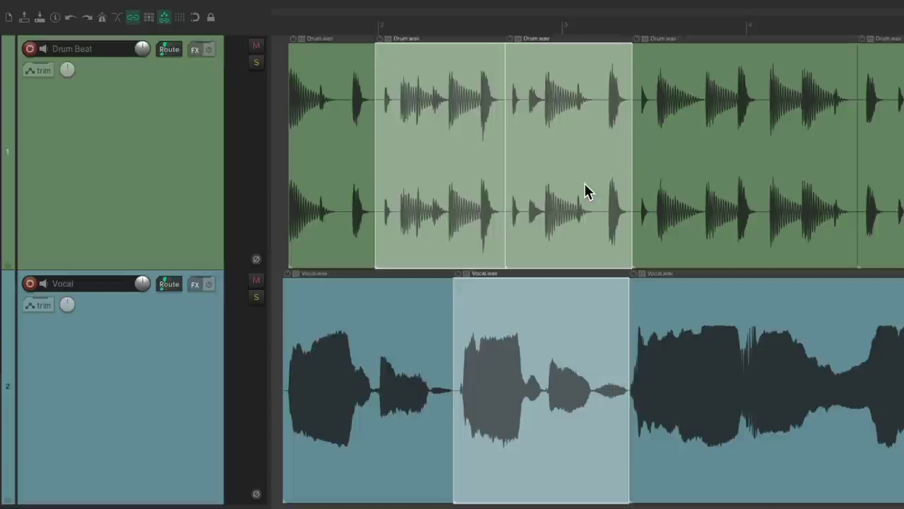
pyautogui.press('Delete')
pyautogui.hotkey('ctrl', 'z')
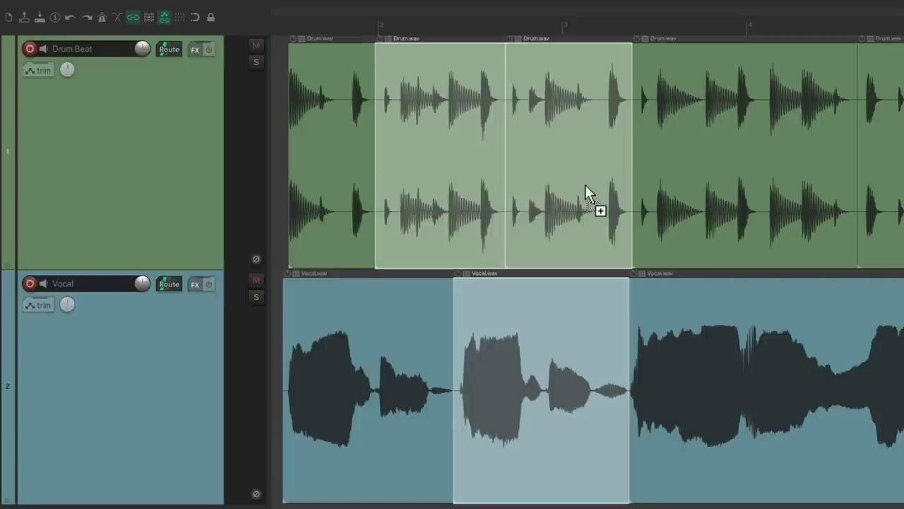
# Try pasting the copied drum and vocal items in the empty space at about bar 5.6
pyautogui.hscroll(10, 584, 191)
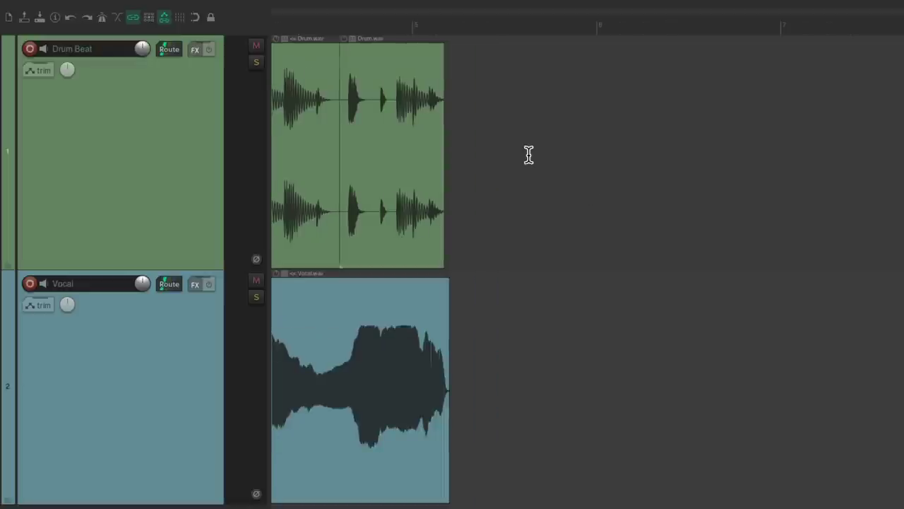
pyautogui.click(529, 155)
pyautogui.hotkey('ctrl', 'v')
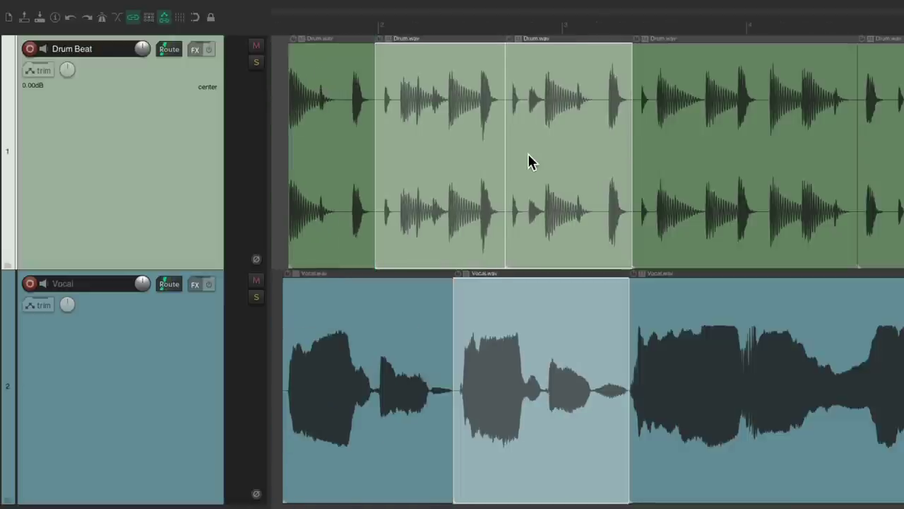
# Try moving and copying the three selected drum and vocal items a short distance to the right, undoing both changes
pyautogui.moveTo(565, 110); pyautogui.dragTo(604, 112)
pyautogui.hotkey('ctrl', 'z')
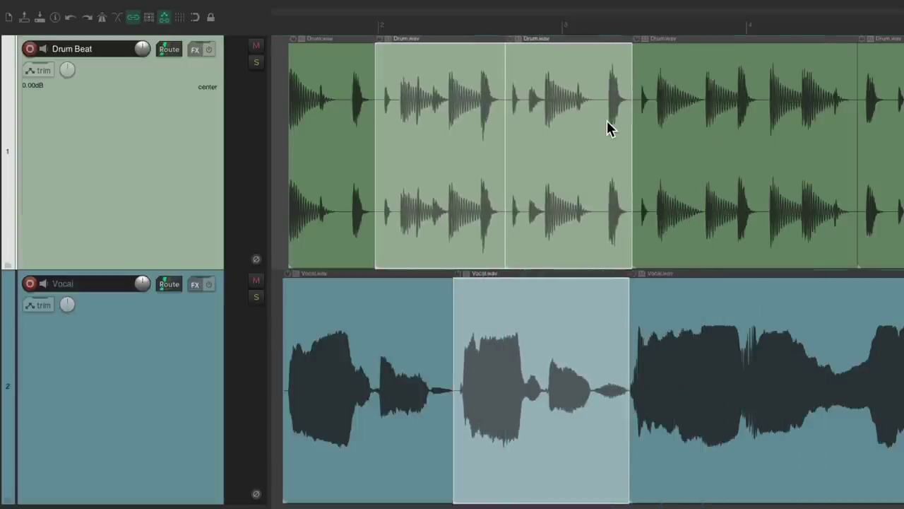
pyautogui.moveTo(545, 94); pyautogui.dragTo(594, 108)
pyautogui.hotkey('ctrl', 'z')
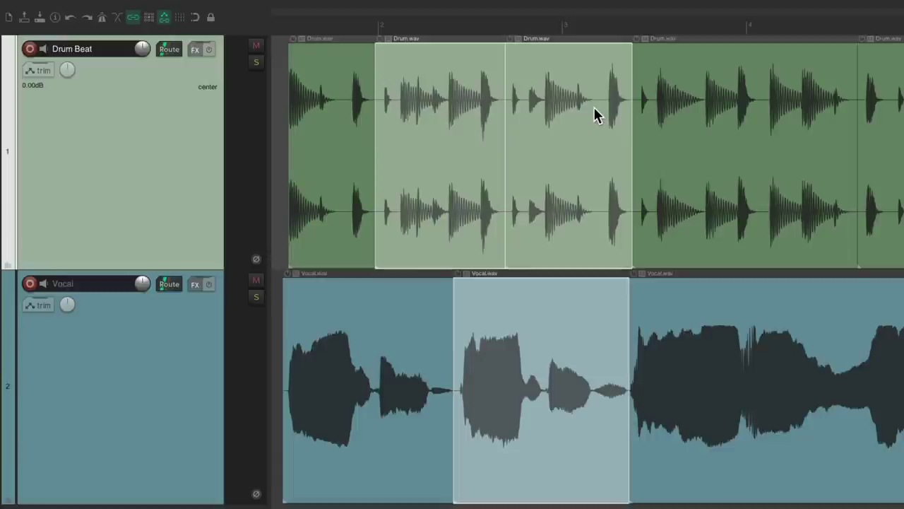
# Try time-stretching the selected items together from the end edge of the third drum item, and undo it
pyautogui.moveTo(629, 141); pyautogui.dragTo(573, 150)
pyautogui.hotkey('ctrl', 'z')
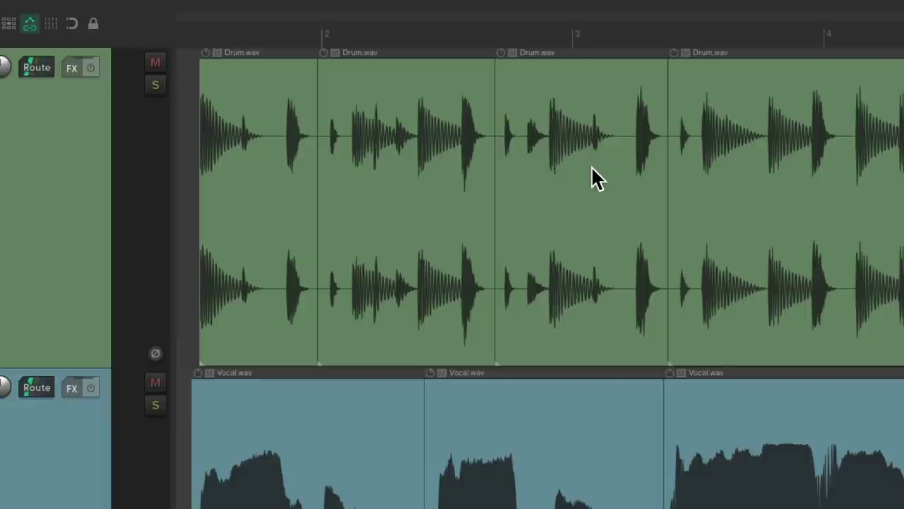
# Try splitting the second and third drum items and selecting the two middle pieces, and undo the splits
pyautogui.press('s')
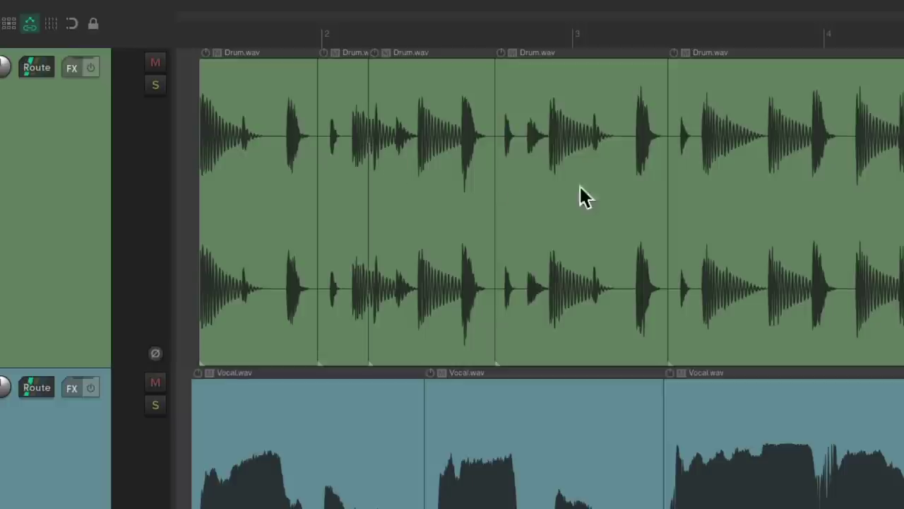
pyautogui.press('s')
pyautogui.click(529, 85)
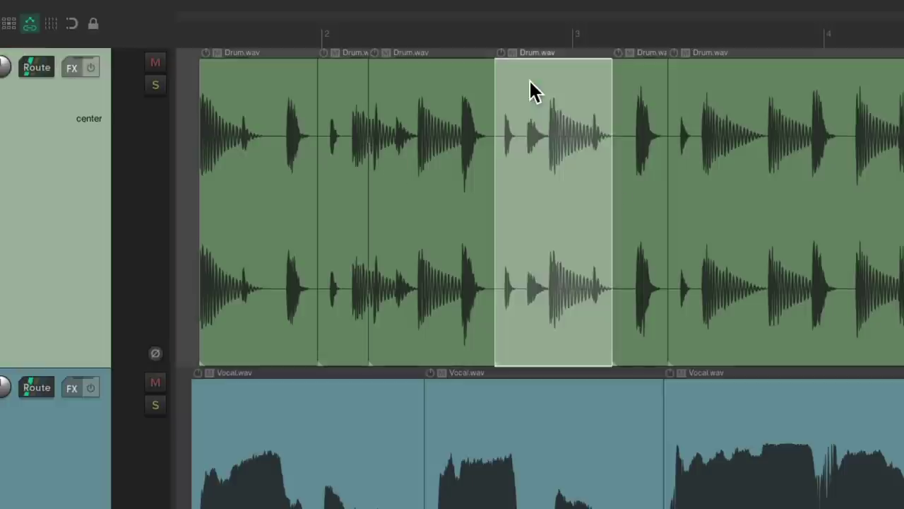
pyautogui.keyDown('ctrl'); pyautogui.click(411, 86); pyautogui.keyUp('ctrl')
pyautogui.hotkey('ctrl', 'z')
pyautogui.hotkey('ctrl', 'z')
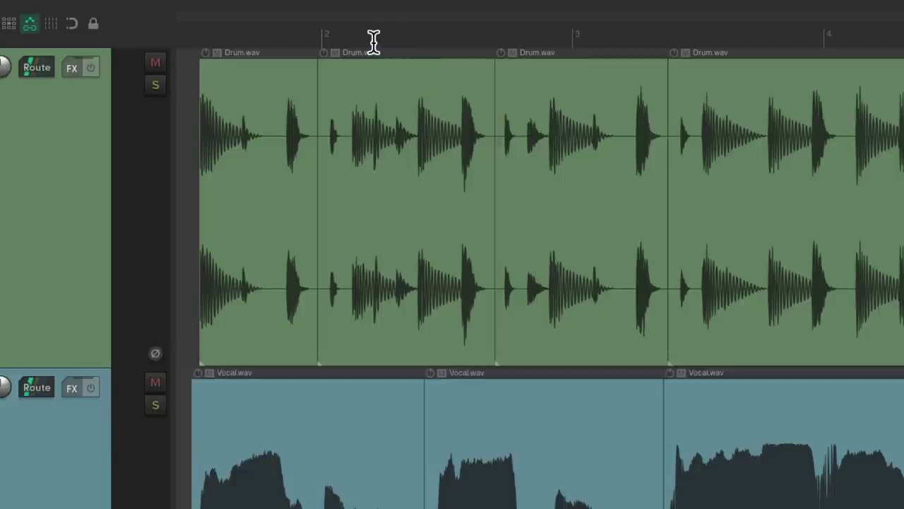
# Make a time selection from about bar 2.3 to 3.2 and select the two drum and two vocal items it crosses
pyautogui.moveTo(373, 41); pyautogui.dragTo(589, 33)
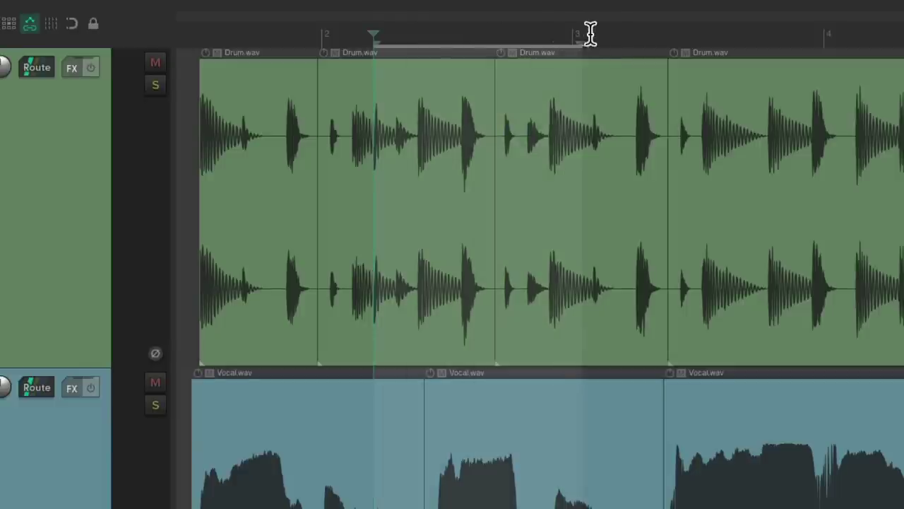
pyautogui.press('Escape')
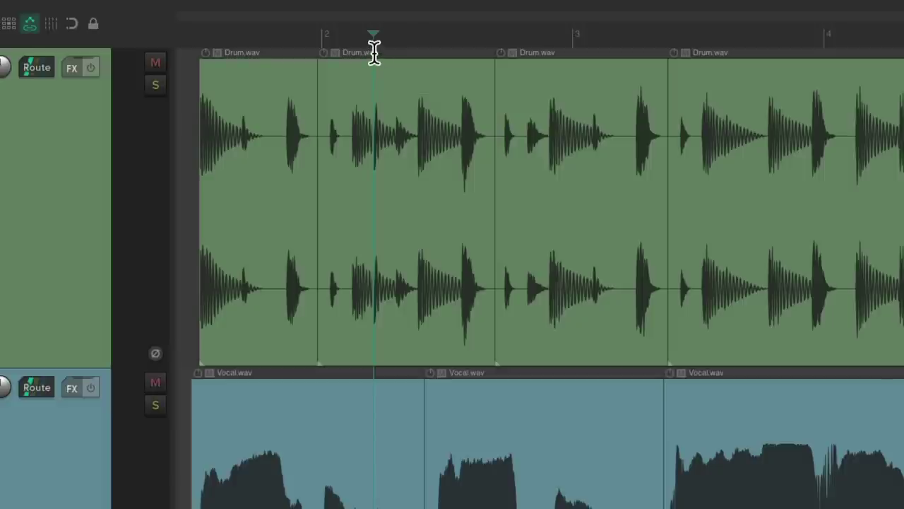
pyautogui.moveTo(392, 53); pyautogui.dragTo(613, 52)
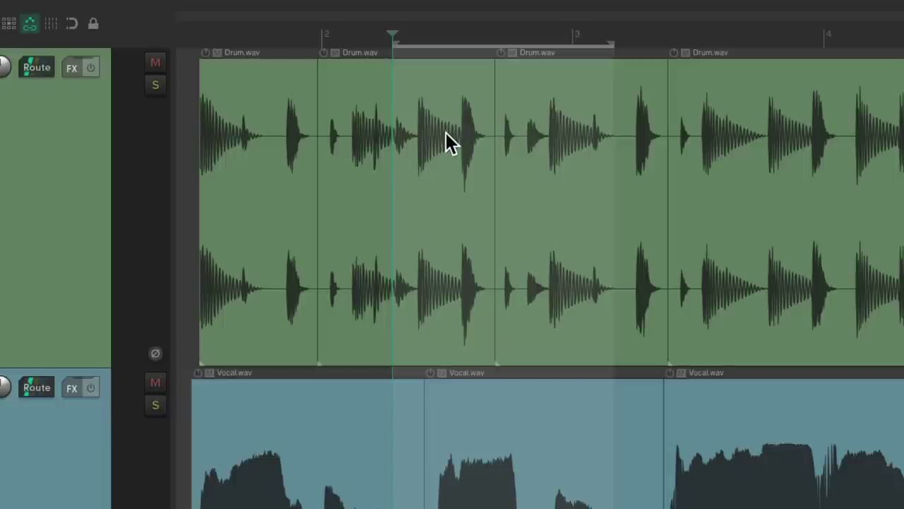
pyautogui.keyDown('ctrl'); pyautogui.click(440, 89); pyautogui.keyUp('ctrl')
pyautogui.keyDown('ctrl'); pyautogui.click(547, 90); pyautogui.keyUp('ctrl')
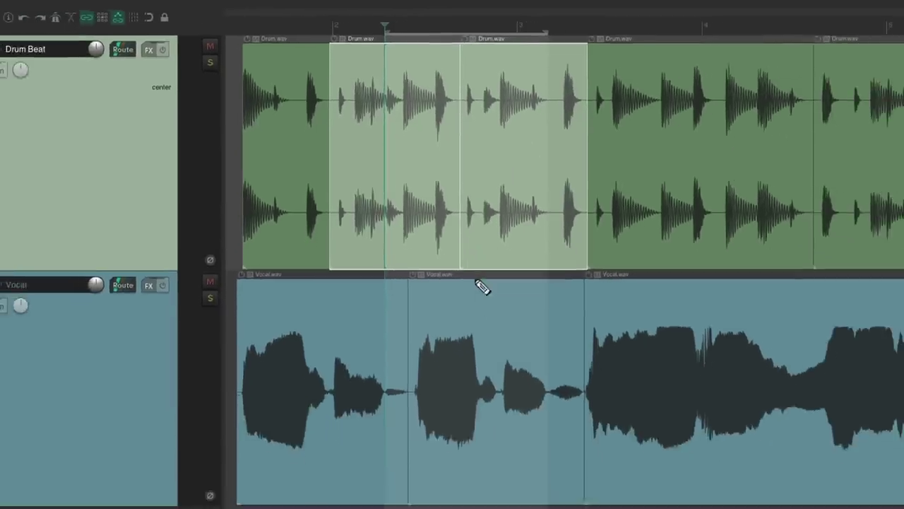
pyautogui.keyDown('ctrl'); pyautogui.click(487, 387); pyautogui.keyUp('ctrl')
pyautogui.keyDown('ctrl'); pyautogui.click(396, 284); pyautogui.keyUp('ctrl')
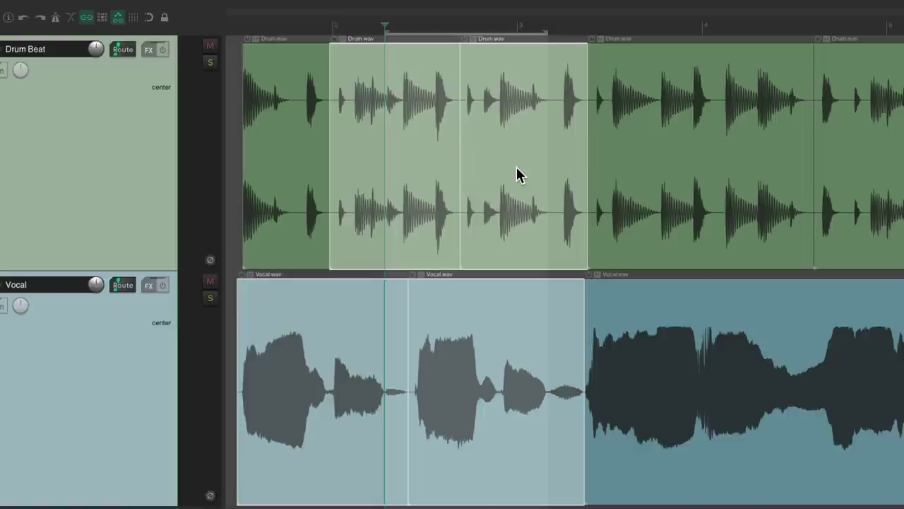
# Try deleting the four selected items entirely from both tracks, and undo the deletion
pyautogui.press('Delete')
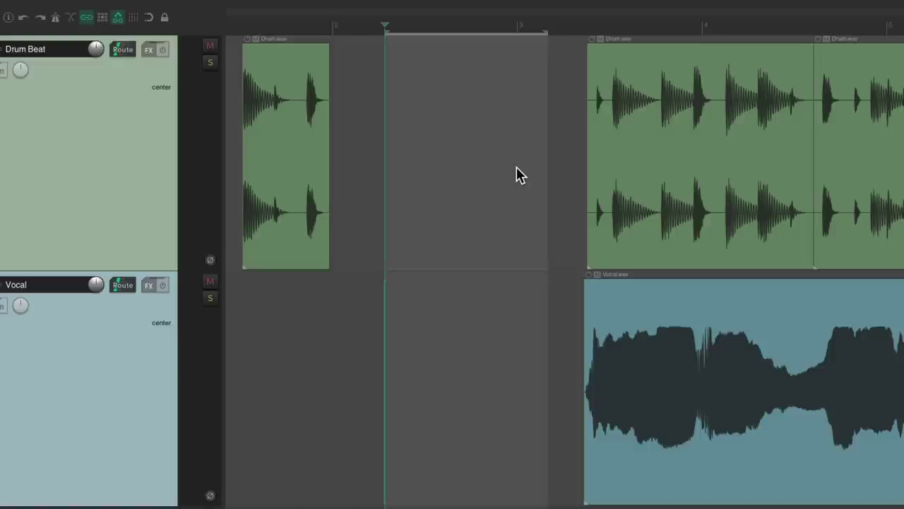
pyautogui.hotkey('ctrl', 'z')
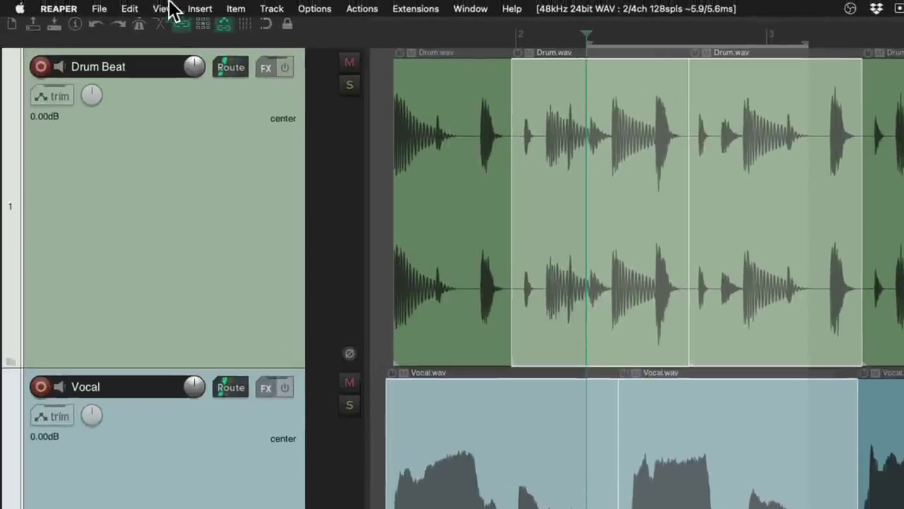
# Copy the selected items within the time selection, and try cutting that range out of both tracks before undoing the cut
pyautogui.click(128, 8)
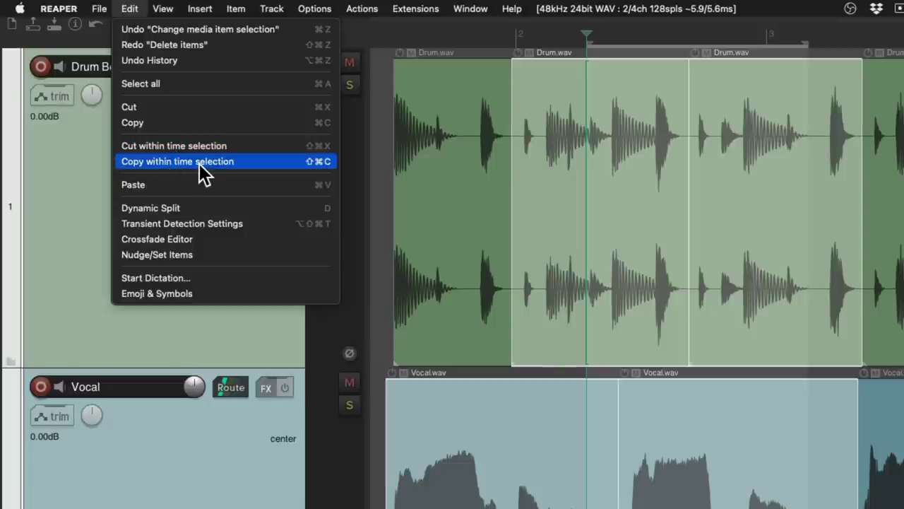
pyautogui.click(200, 164)
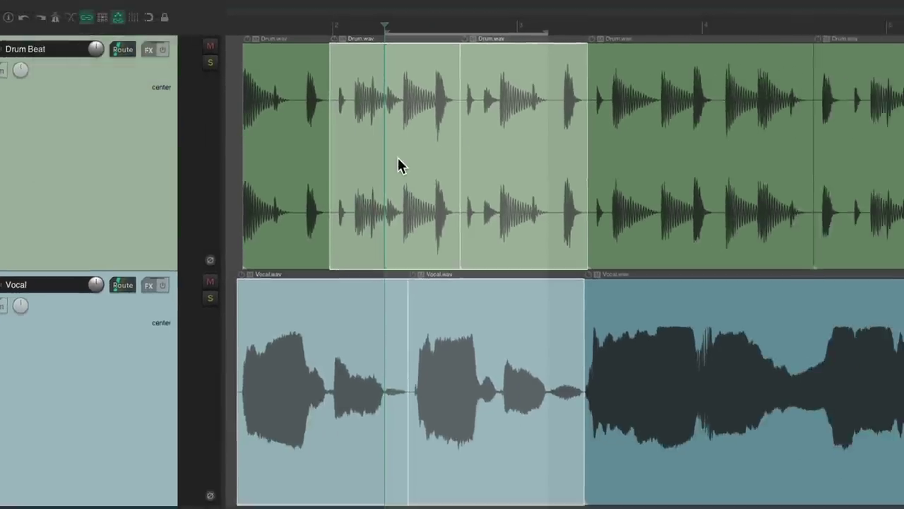
pyautogui.press('Delete')
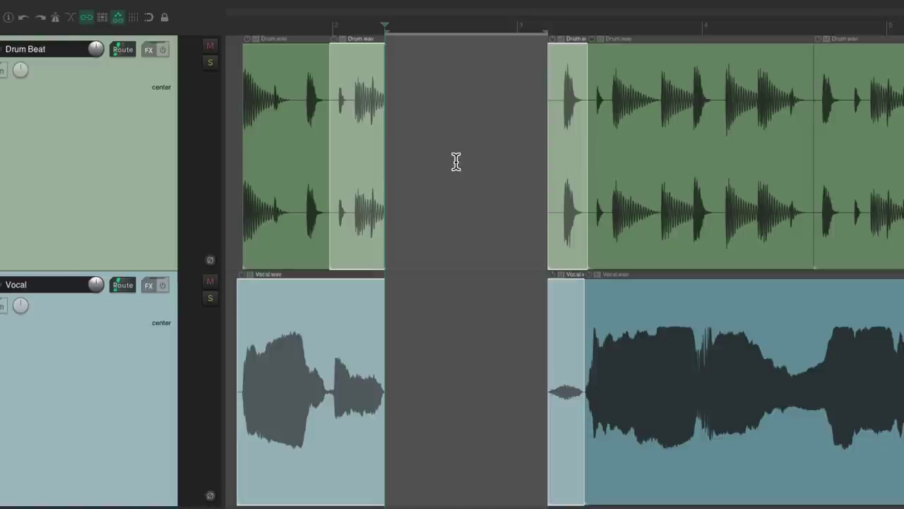
pyautogui.hotkey('ctrl', 'z')
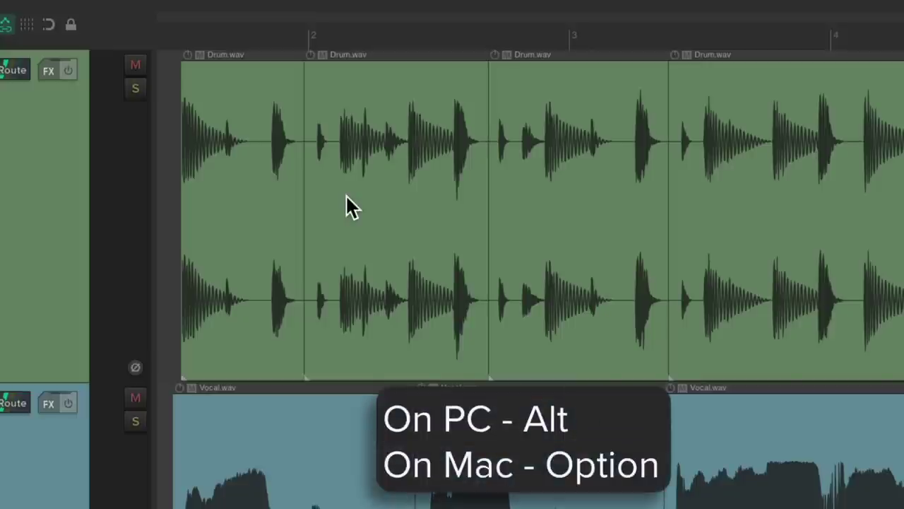
# Create a razor edit area on the drum track from about bar 2.2 to 3.1
pyautogui.moveTo(359, 178)
pyautogui.mouseDown()
pyautogui.moveTo(602, 186)
pyautogui.moveTo(530, 185)
pyautogui.moveTo(587, 190)
pyautogui.mouseUp()
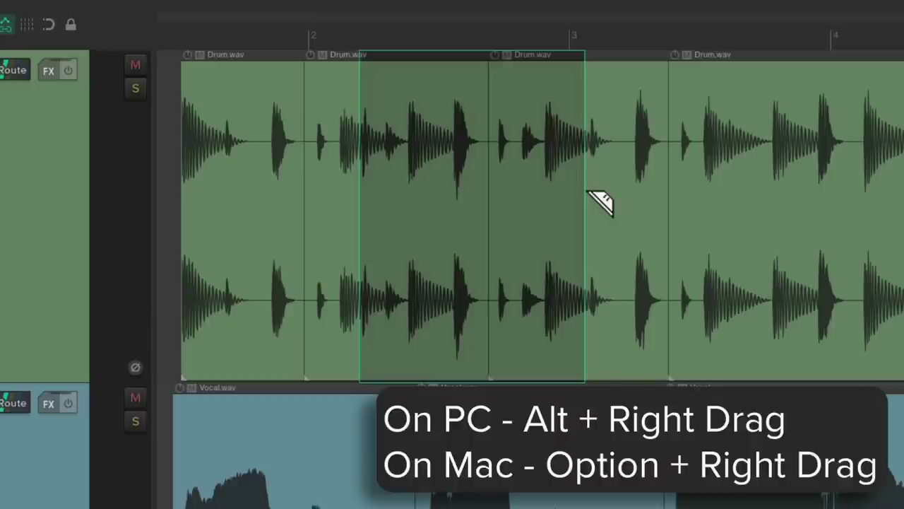
pyautogui.moveTo(600, 204); pyautogui.dragTo(586, 188)
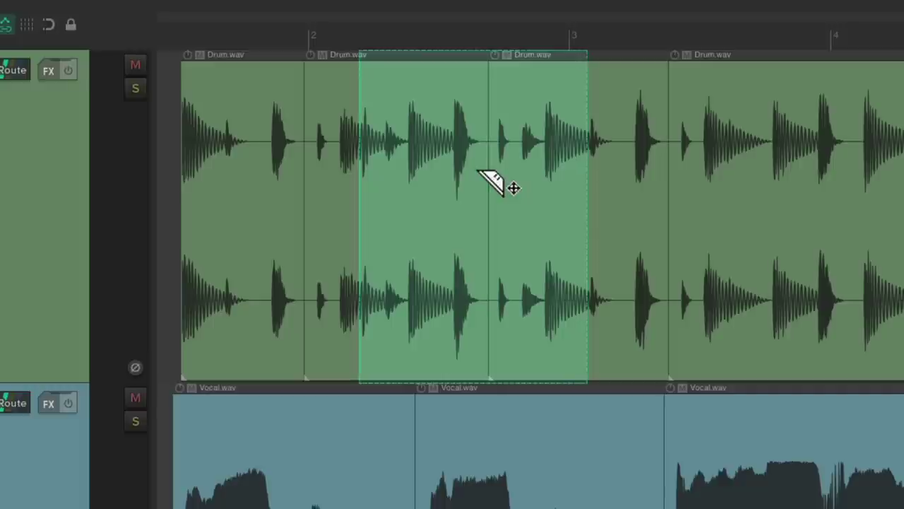
# Try moving the razor area's audio to about bar 3.2 and copying it onto the vocal track, undoing each
pyautogui.moveTo(423, 99); pyautogui.dragTo(669, 183)
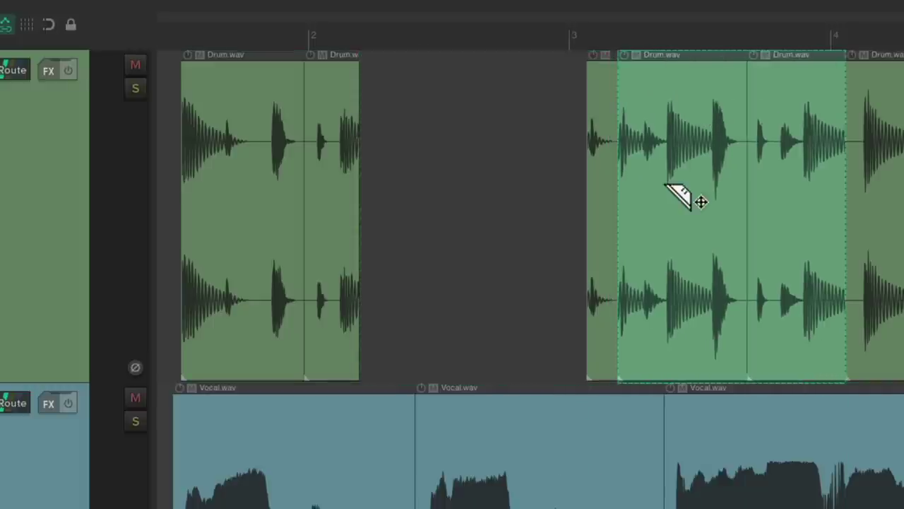
pyautogui.rightClick(669, 184)
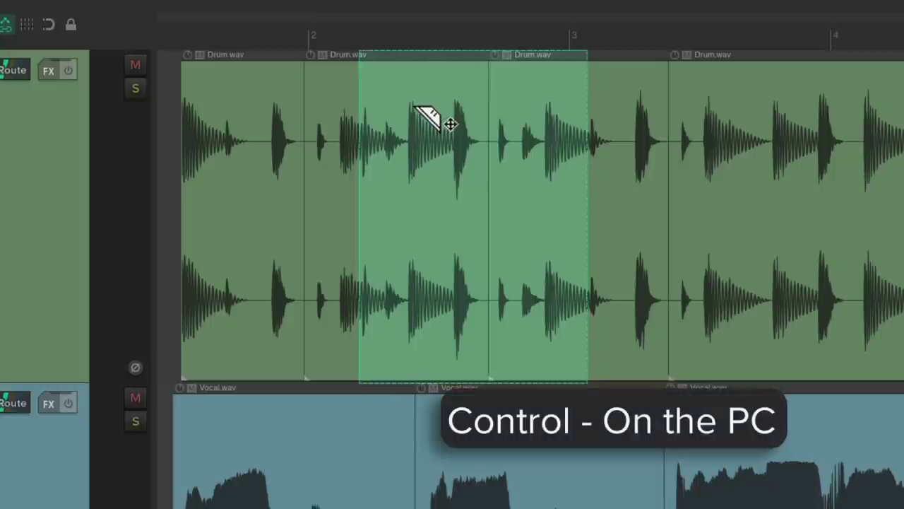
pyautogui.moveTo(416, 107)
pyautogui.mouseDown()
pyautogui.moveTo(763, 111)
pyautogui.moveTo(685, 188)
pyautogui.moveTo(638, 329)
pyautogui.moveTo(365, 330)
pyautogui.mouseUp()
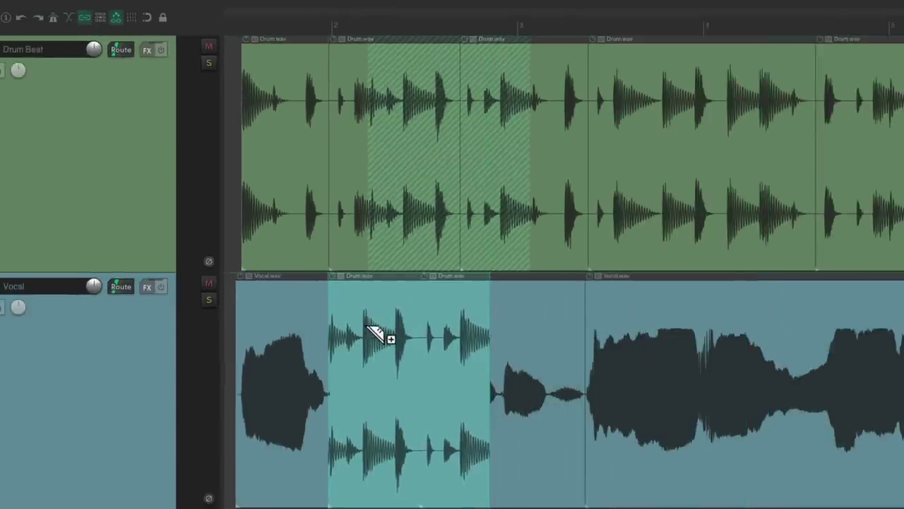
pyautogui.rightClick(366, 329)
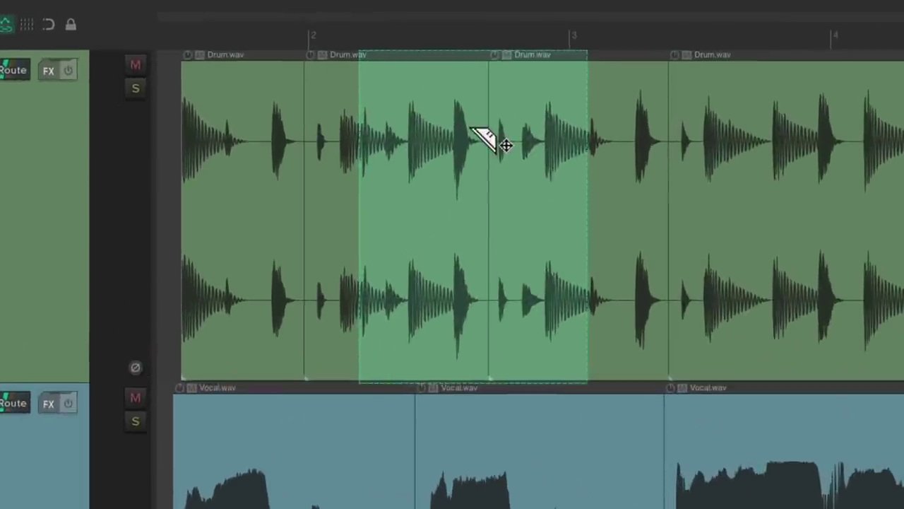
# Try removing the razor area's audio from the drum track twice, undoing each removal
pyautogui.press('Delete')
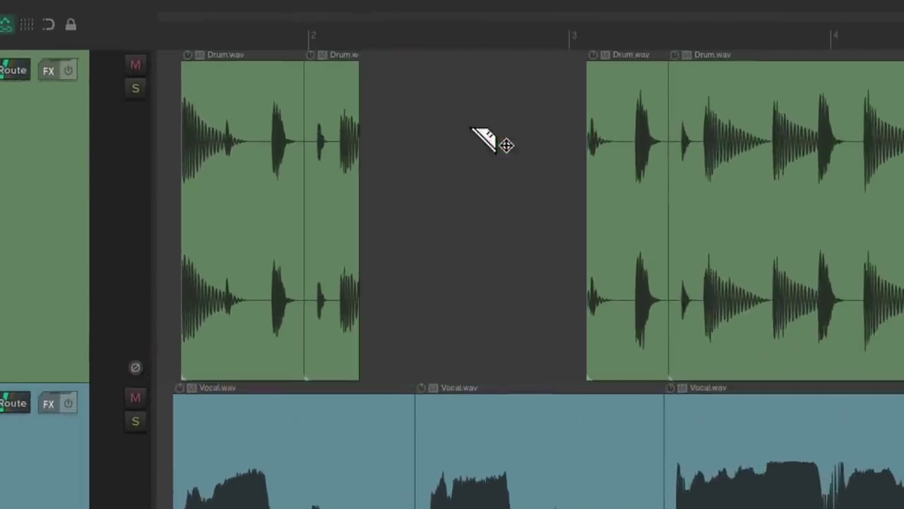
pyautogui.hotkey('ctrl', 'z')
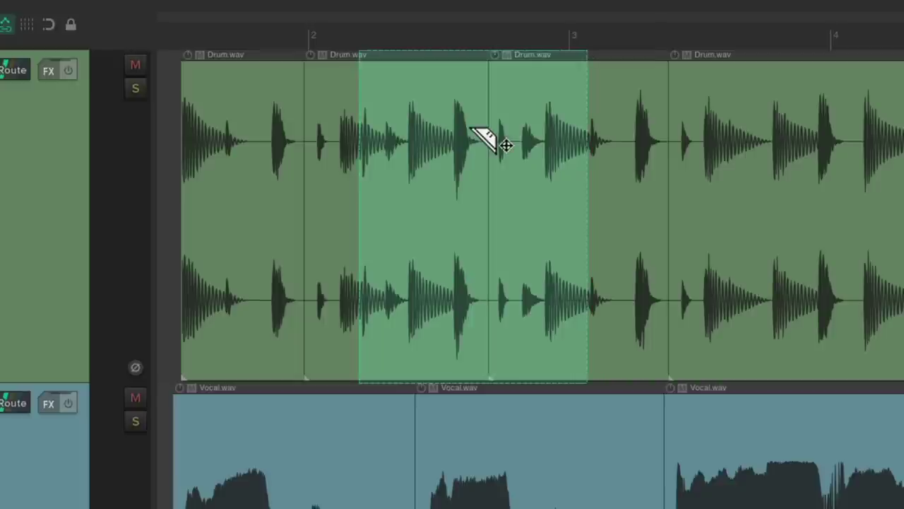
pyautogui.press('Delete')
pyautogui.hotkey('ctrl', 'z')
# Paste the razor area's drum audio further along the drum track
pyautogui.hscroll(8, 487, 141)
pyautogui.click(376, 190)
pyautogui.hotkey('ctrl', 'v')
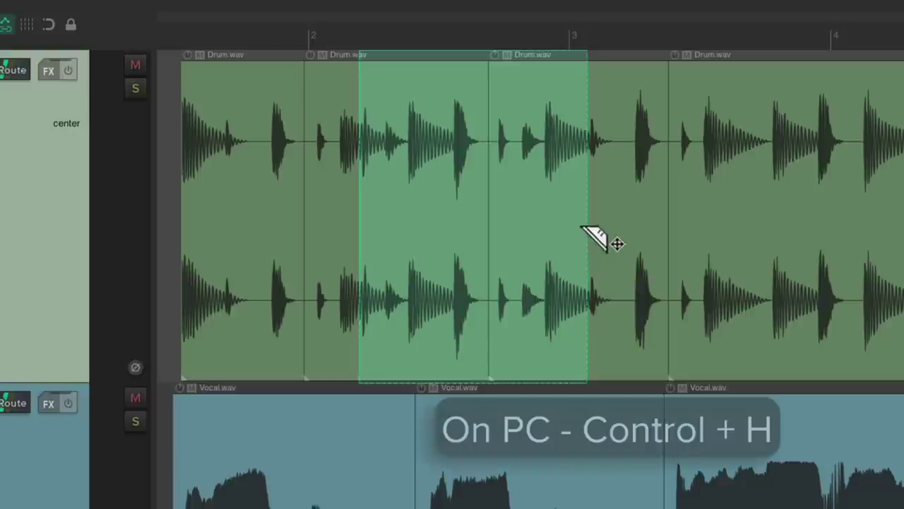
# Try stretching the razor area's audio to 0.86x from its end and compressing it to 1.05x from its start, undoing each
pyautogui.moveTo(587, 206); pyautogui.dragTo(624, 216)
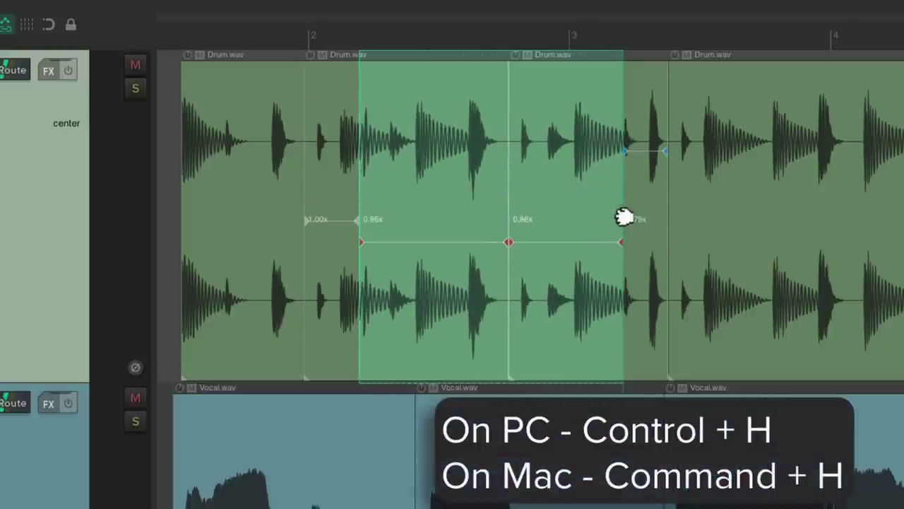
pyautogui.hotkey('ctrl', 'z')
pyautogui.moveTo(357, 228)
pyautogui.mouseDown()
pyautogui.moveTo(450, 230)
pyautogui.moveTo(317, 232)
pyautogui.moveTo(480, 230)
pyautogui.moveTo(366, 229)
pyautogui.mouseUp()
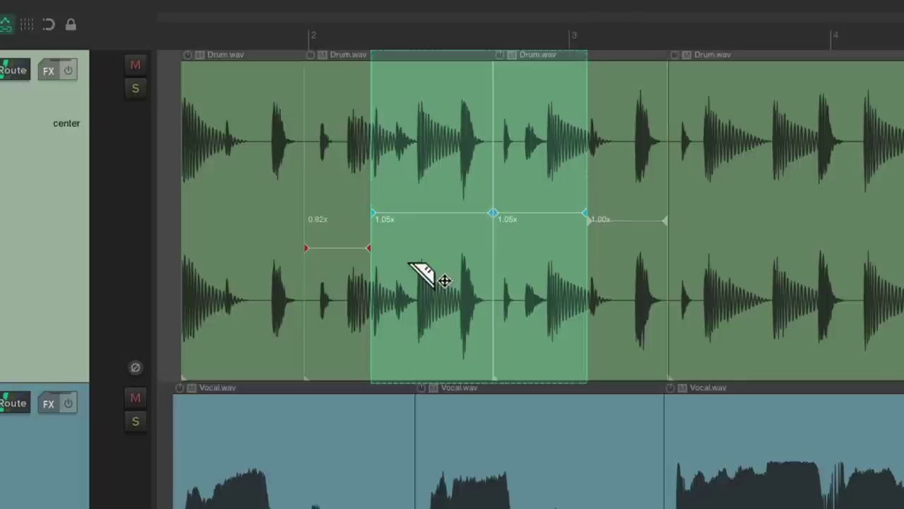
pyautogui.hotkey('ctrl', 'z')
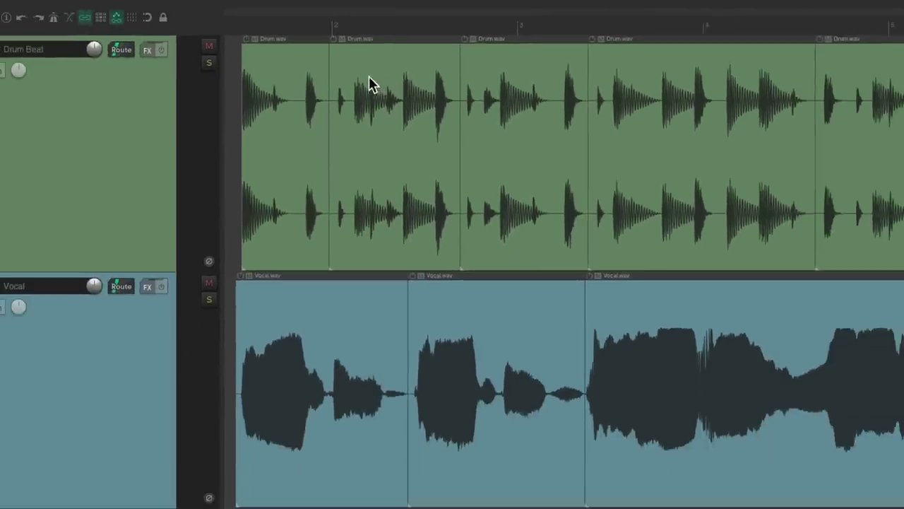
# Create a razor edit area across both tracks from about bar 2.2 to 3.8, and try removing its audio, undoing each removal
pyautogui.moveTo(366, 74)
pyautogui.mouseDown()
pyautogui.moveTo(598, 238)
pyautogui.moveTo(583, 339)
pyautogui.moveTo(710, 339)
pyautogui.moveTo(509, 329)
pyautogui.moveTo(672, 333)
pyautogui.moveTo(664, 328)
pyautogui.mouseUp()
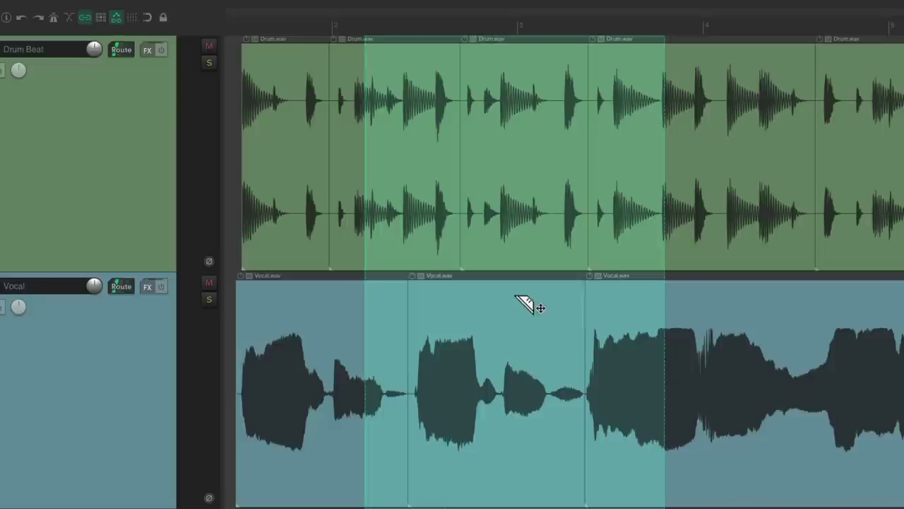
pyautogui.press('Delete')
pyautogui.hotkey('ctrl', 'z')
pyautogui.press('Delete')
pyautogui.hotkey('ctrl', 'z')
# Paste the razor area's drum and vocal audio on both tracks at about bar 5.5
pyautogui.hscroll(5, 523, 300)
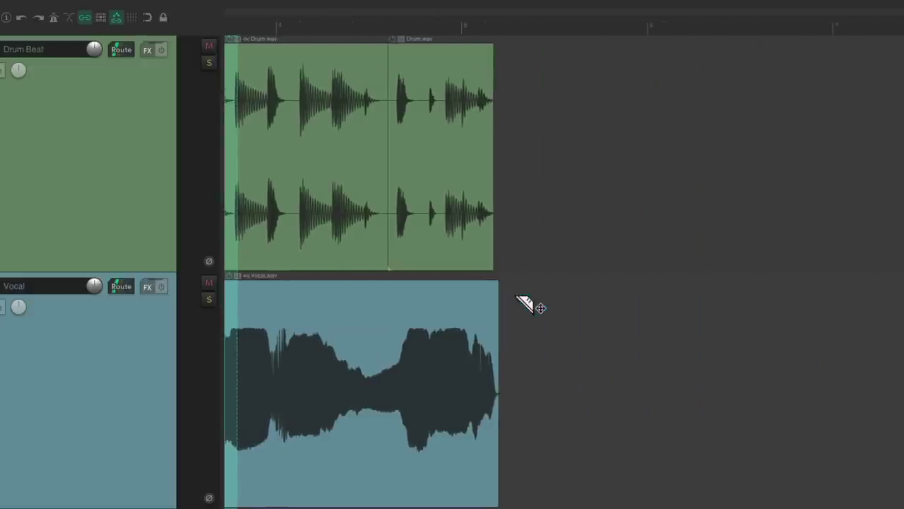
pyautogui.click(546, 197)
pyautogui.hotkey('ctrl', 'v')
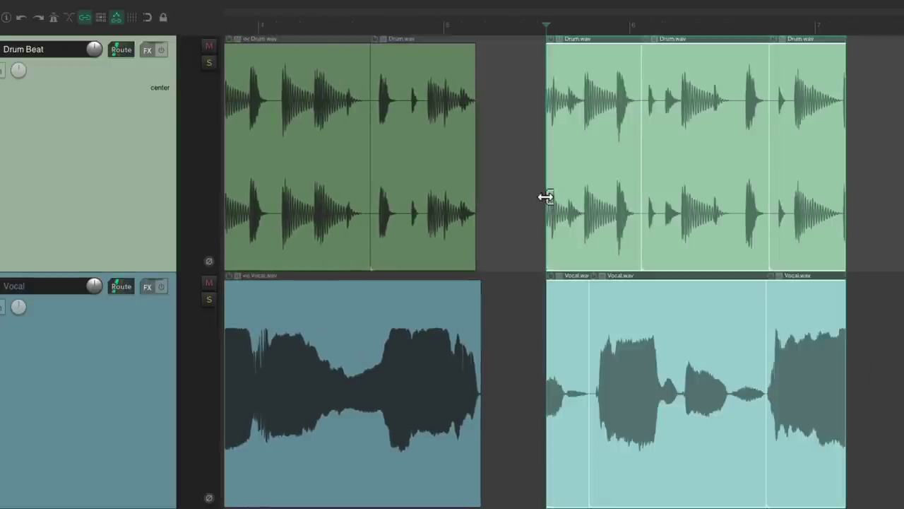
# Try moving the two-track razor area's contents about one bar forward, undo the move, and try stretching them from the area's start
pyautogui.hscroll(-5, 545, 196)
pyautogui.moveTo(485, 97)
pyautogui.mouseDown()
pyautogui.moveTo(643, 106)
pyautogui.moveTo(634, 177)
pyautogui.moveTo(489, 113)
pyautogui.moveTo(684, 123)
pyautogui.moveTo(684, 172)
pyautogui.mouseUp()
pyautogui.hotkey('ctrl', 'z')
pyautogui.moveTo(362, 169); pyautogui.dragTo(462, 165)
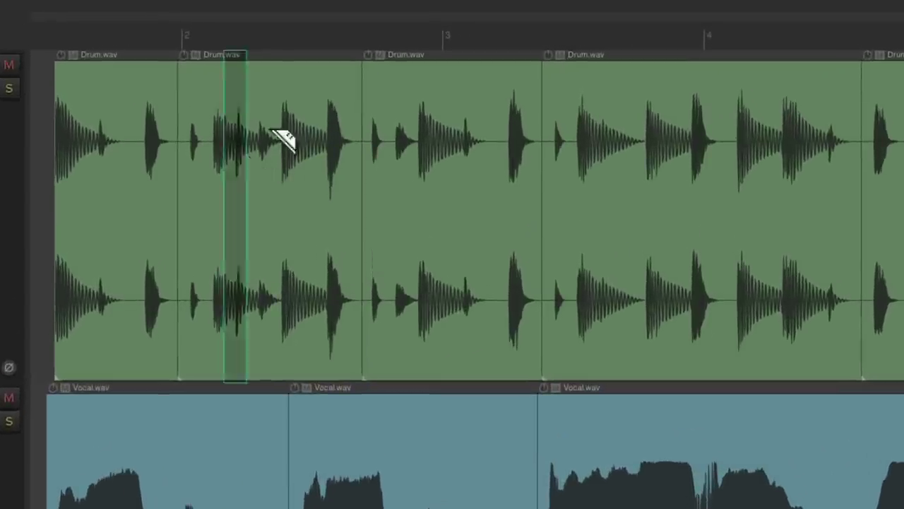
# Create razor edit areas at about bars 2.2 to 3.1 and 3.3 to 4.2 on drums, 2.8 to 3.6 and 3.9 to 4.7 on vocals
pyautogui.moveTo(273, 132); pyautogui.dragTo(484, 148)
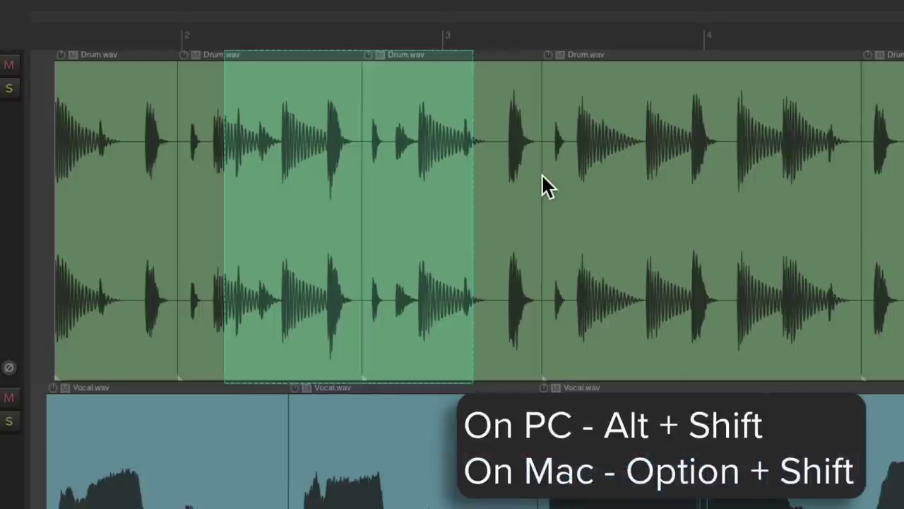
pyautogui.moveTo(513, 133); pyautogui.dragTo(757, 242)
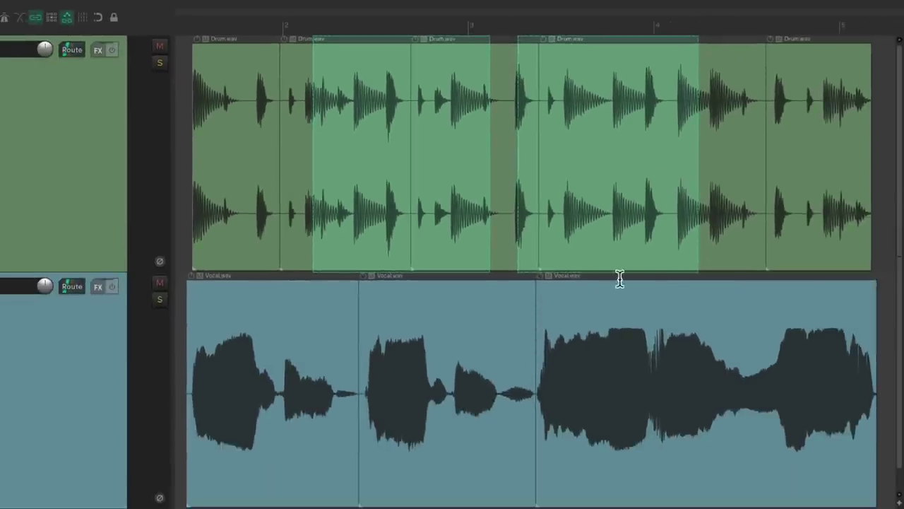
pyautogui.moveTo(433, 313); pyautogui.dragTo(578, 319)
pyautogui.moveTo(630, 309); pyautogui.dragTo(778, 324)
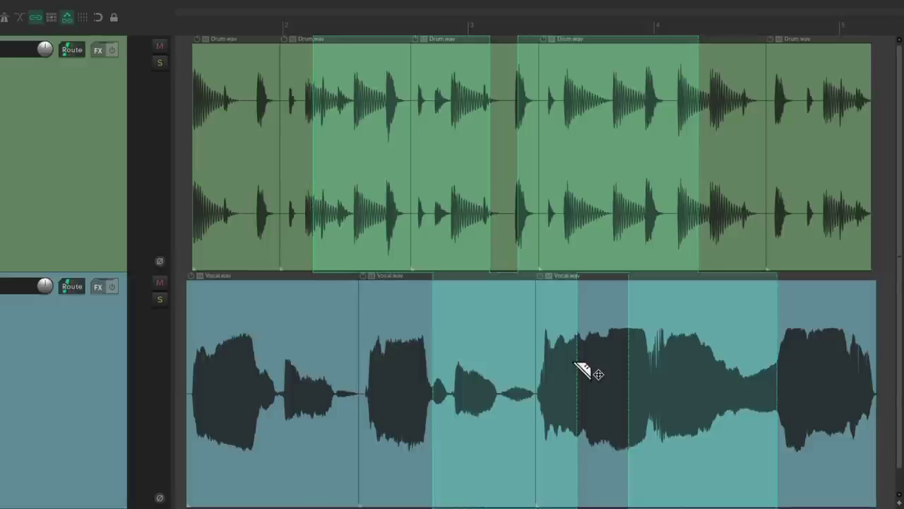
# Try removing the audio inside all four razor areas twice, undoing each removal
pyautogui.press('Delete')
pyautogui.hotkey('ctrl', 'z')
pyautogui.press('Delete')
pyautogui.hotkey('ctrl', 'z')
# Paste the audio from the four razor areas in the empty space past the existing items
pyautogui.hscroll(5, 585, 373)
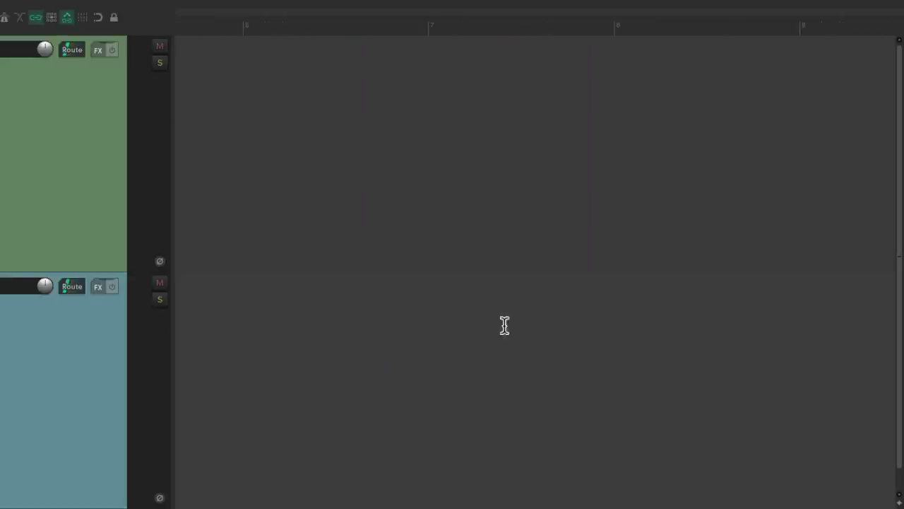
pyautogui.click(293, 179)
pyautogui.hotkey('ctrl', 'v')
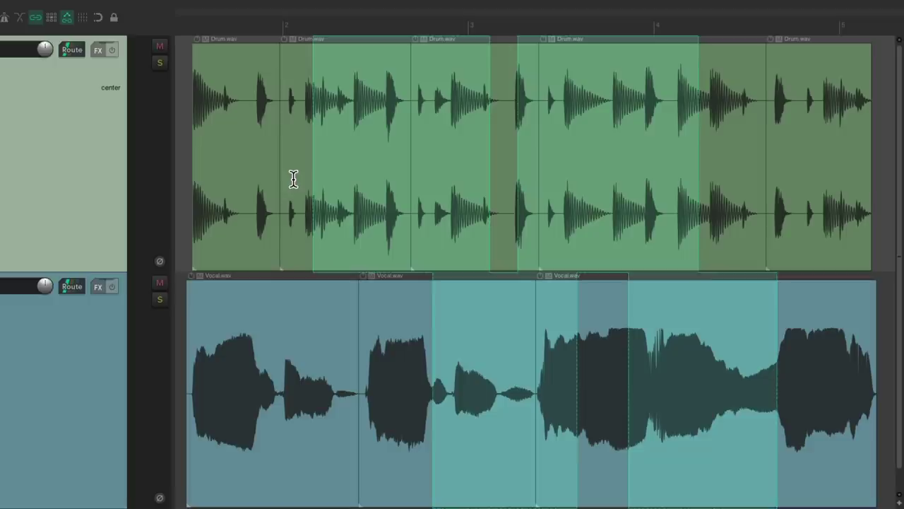
# Try moving the four razor areas' contents about half a bar forward, and copying them about three quarters of a bar forward, undoing each
pyautogui.moveTo(389, 153); pyautogui.dragTo(502, 188)
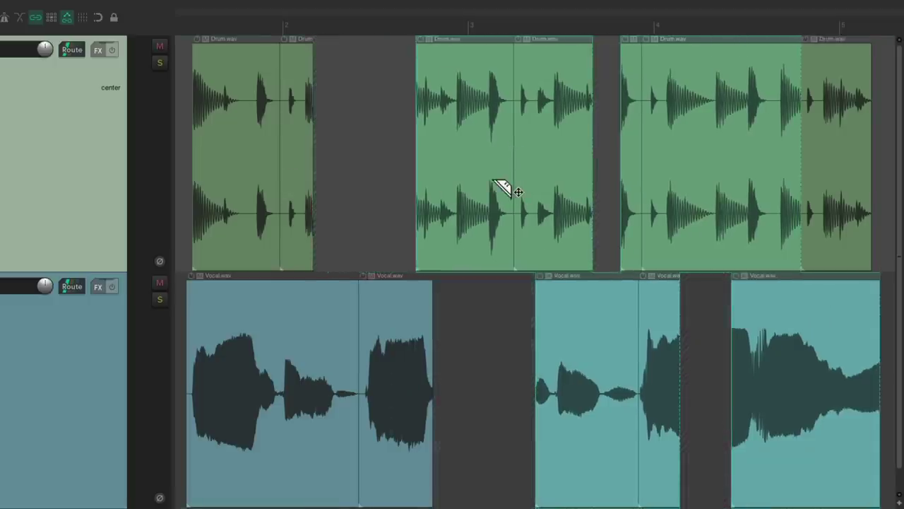
pyautogui.hotkey('ctrl', 'z')
pyautogui.moveTo(410, 139); pyautogui.dragTo(540, 134)
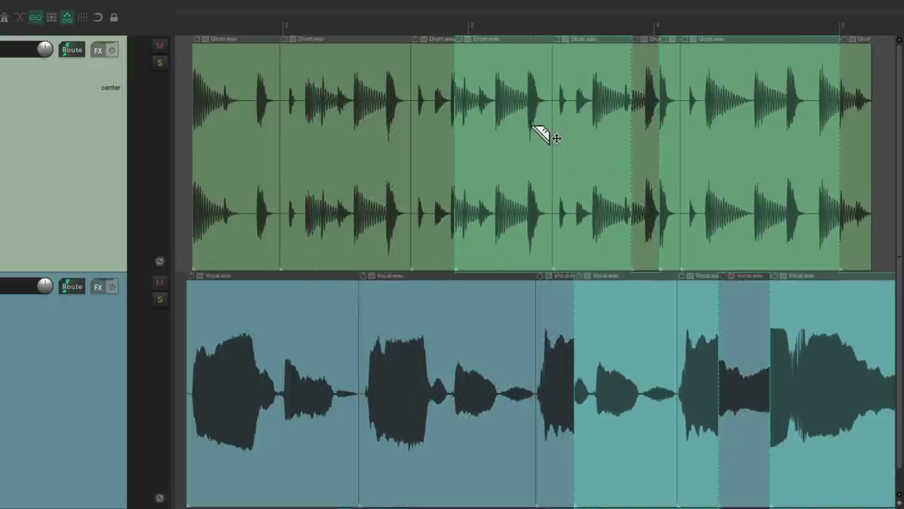
pyautogui.hotkey('ctrl', 'z')
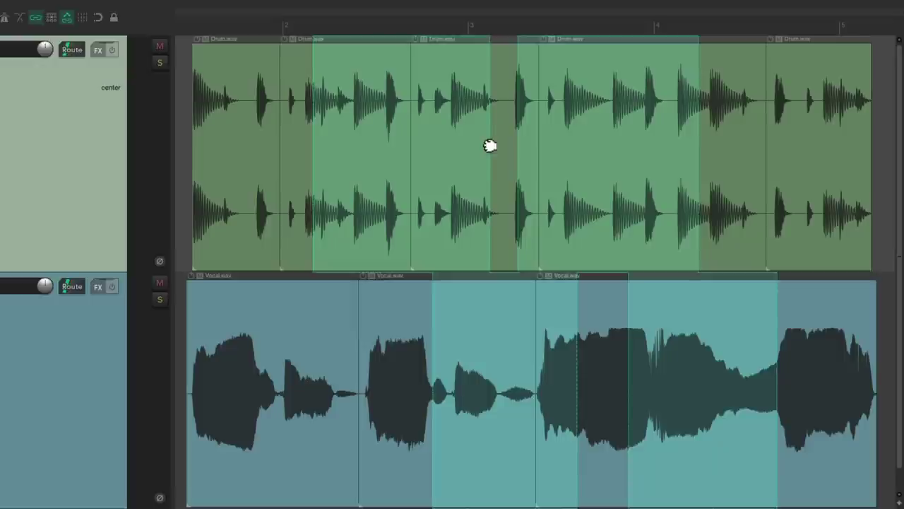
# Try compressing the first drum razor area's audio to 1.09x from its end, and undo the stretch
pyautogui.moveTo(491, 146)
pyautogui.mouseDown()
pyautogui.moveTo(447, 144)
pyautogui.moveTo(479, 154)
pyautogui.mouseUp()
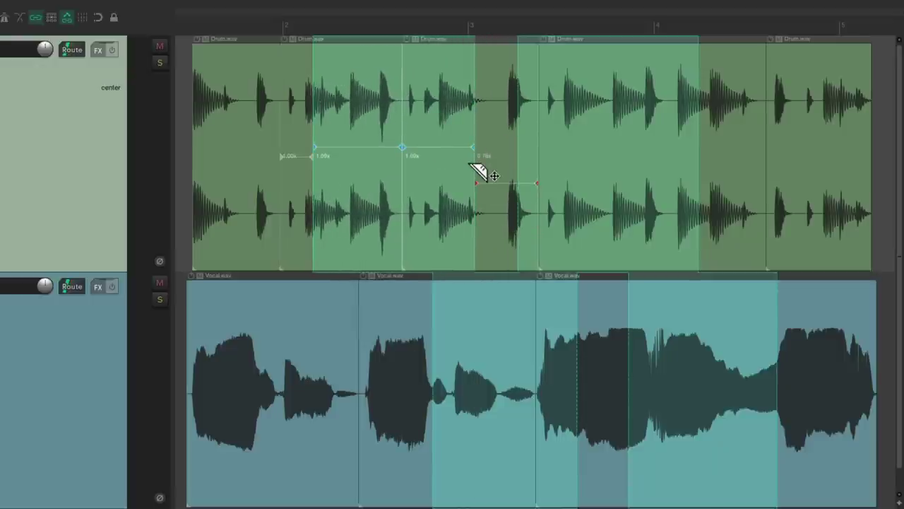
pyautogui.hotkey('ctrl', 'z')
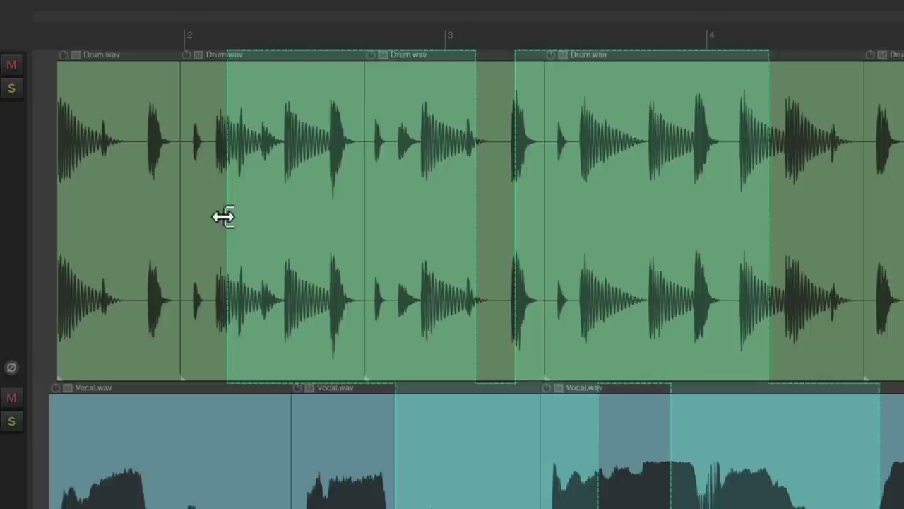
# Adjust the edges of the first drum razor area, and clear all razor areas
pyautogui.moveTo(223, 217)
pyautogui.mouseDown()
pyautogui.moveTo(147, 222)
pyautogui.moveTo(224, 216)
pyautogui.mouseUp()
pyautogui.moveTo(474, 173)
pyautogui.mouseDown()
pyautogui.moveTo(339, 178)
pyautogui.moveTo(459, 173)
pyautogui.mouseUp()
pyautogui.click(459, 172)
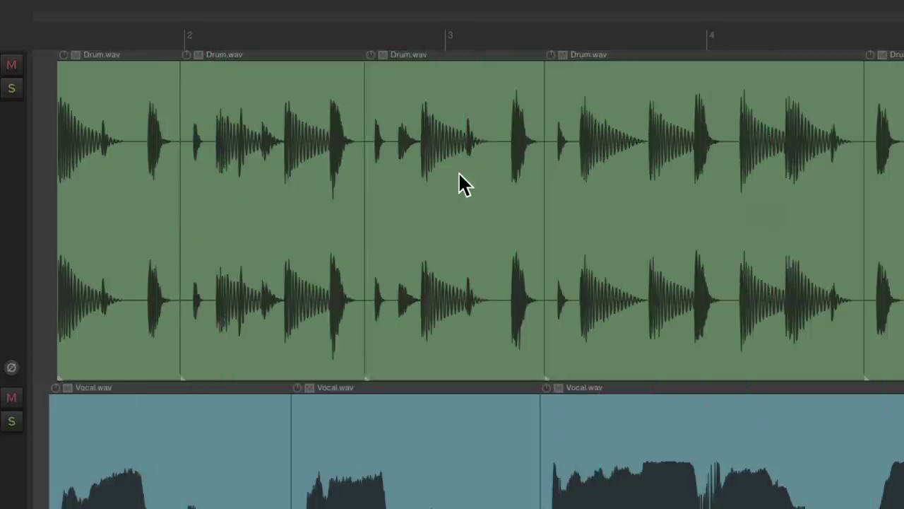
# Create a razor edit area on the drum track from about bar 2.3 to 3.8, and shift its start to about bar 2.4
pyautogui.moveTo(267, 145); pyautogui.dragTo(666, 161)
pyautogui.moveTo(248, 216); pyautogui.dragTo(295, 210)
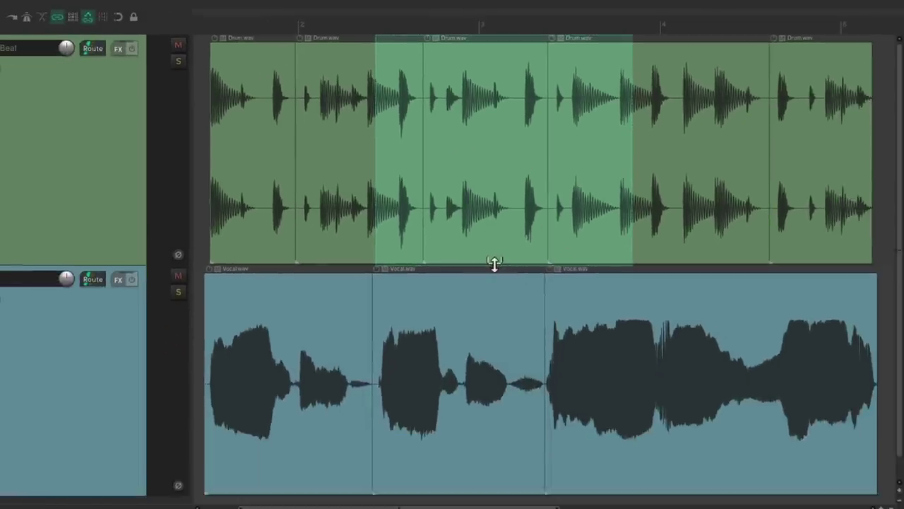
# Extend the drum razor area down over the vocal track, shrink it back to the drum track, and clear it
pyautogui.moveTo(494, 262); pyautogui.dragTo(495, 358)
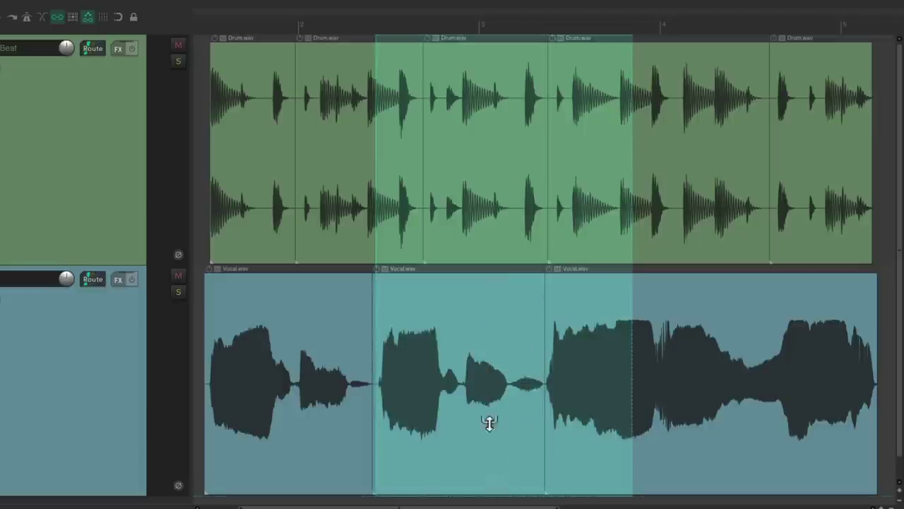
pyautogui.moveTo(488, 419); pyautogui.dragTo(480, 231)
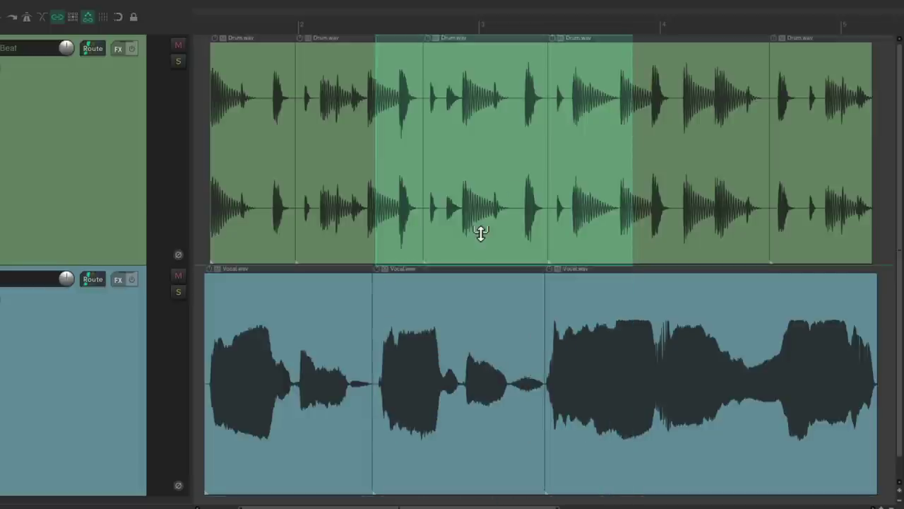
pyautogui.click(480, 139)
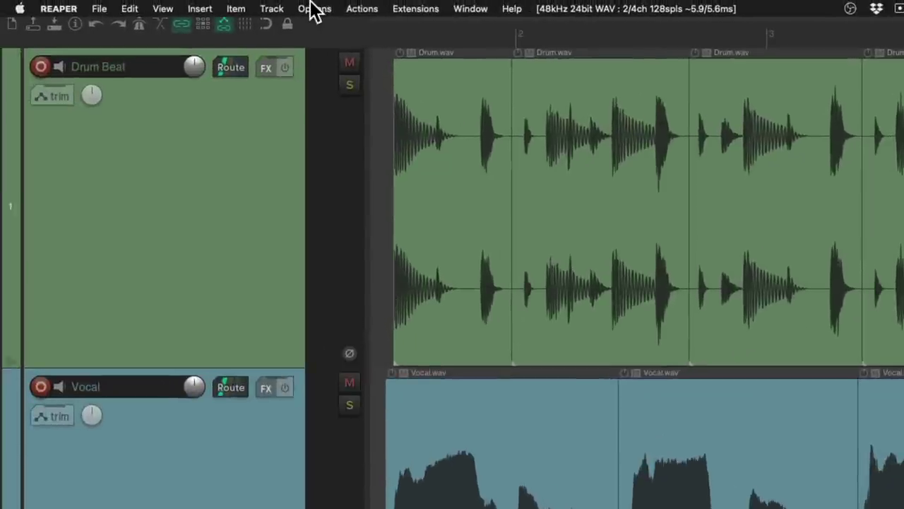
# Open the mouse modifiers preferences and examine the razor edit entries for right drag in the Arrange view, highlighting Opt
pyautogui.click(313, 9)
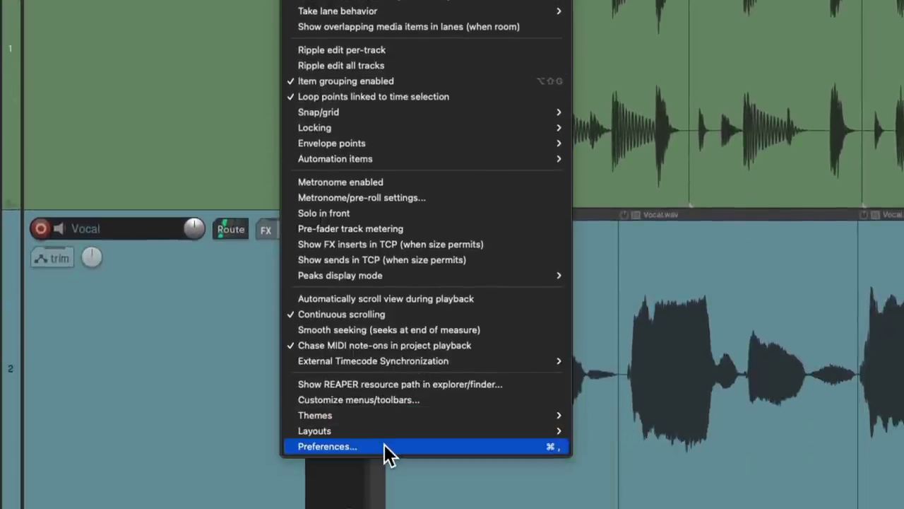
pyautogui.click(384, 445)
pyautogui.scroll(-3, 254, 210)
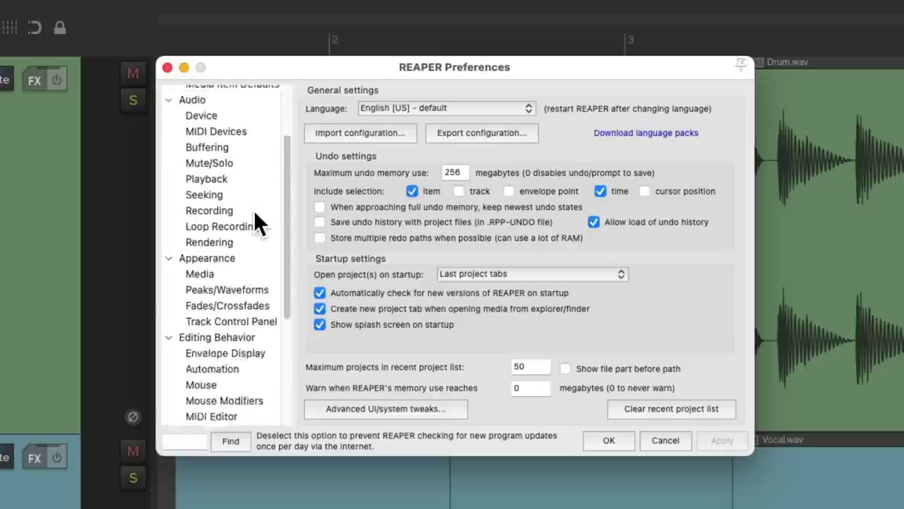
pyautogui.scroll(-3, 254, 210)
pyautogui.click(254, 299)
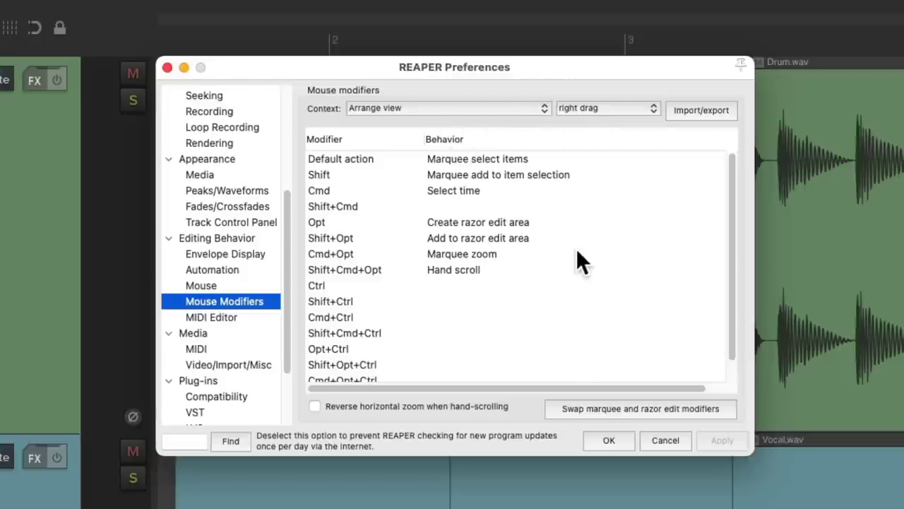
pyautogui.click(578, 224)
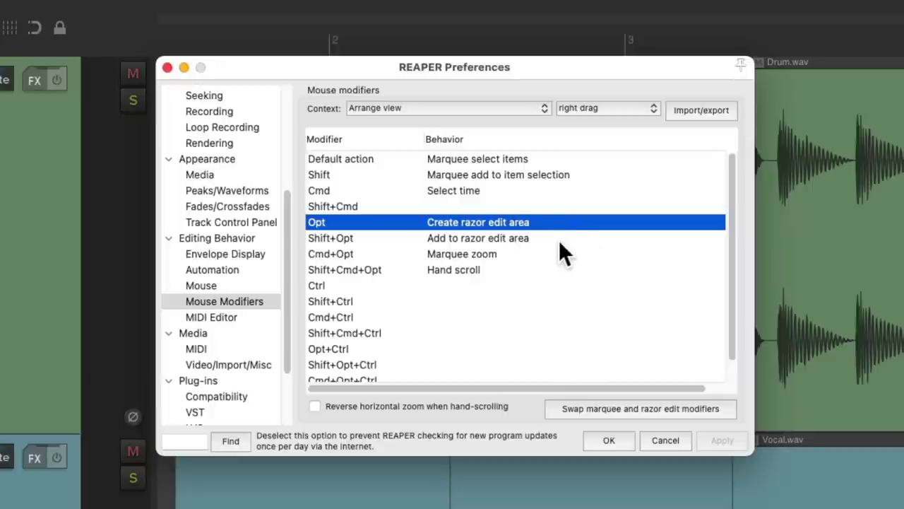
# Swap the marquee and razor edit mouse modifiers in the Arrange view context, and apply the preferences
pyautogui.click(560, 241)
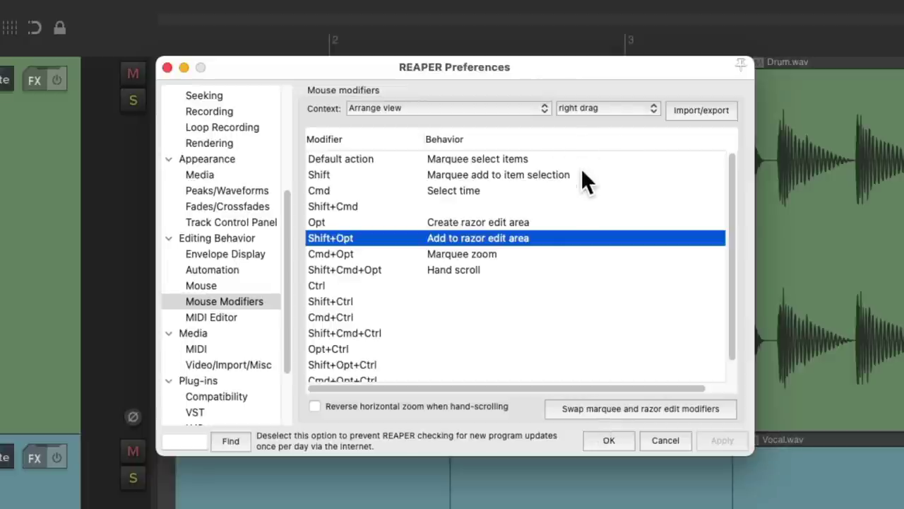
pyautogui.click(571, 407)
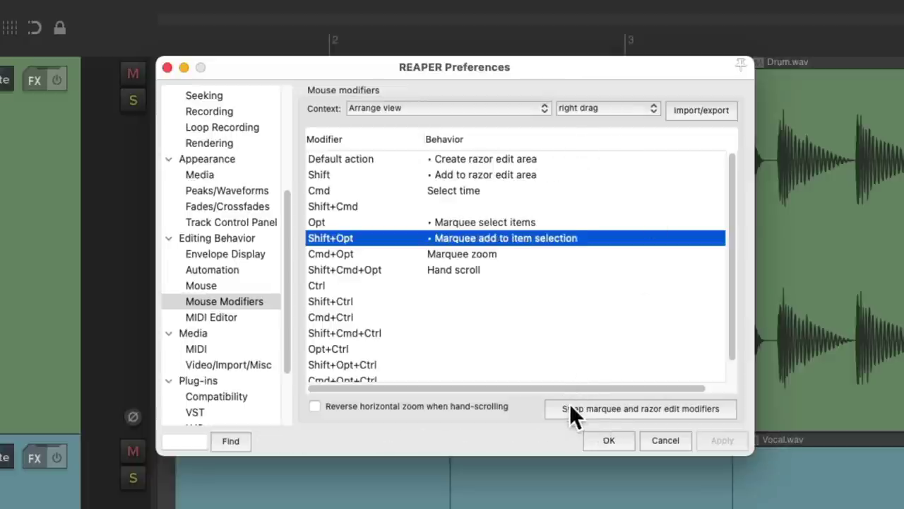
pyautogui.click(607, 440)
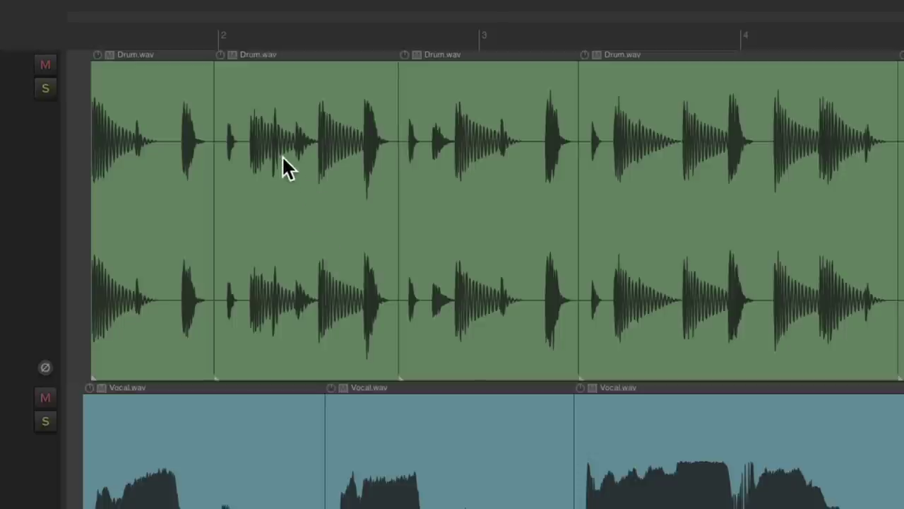
# Create razor areas on the drum track at about bars 2.2–3.2 and 3.3–4, and on the vocal track at about 2.7–3.6, and clear them
pyautogui.moveTo(281, 155); pyautogui.dragTo(519, 242)
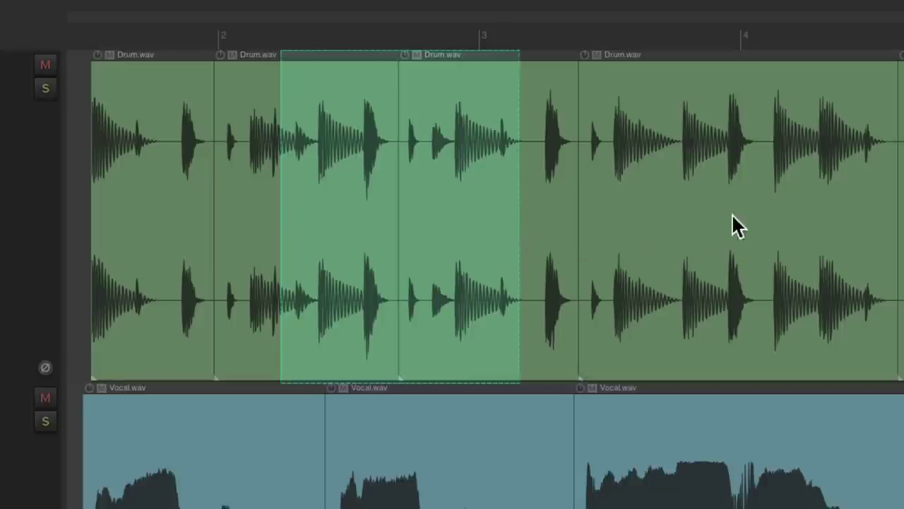
pyautogui.moveTo(736, 186)
pyautogui.mouseDown()
pyautogui.moveTo(565, 192)
pyautogui.moveTo(559, 205)
pyautogui.mouseUp()
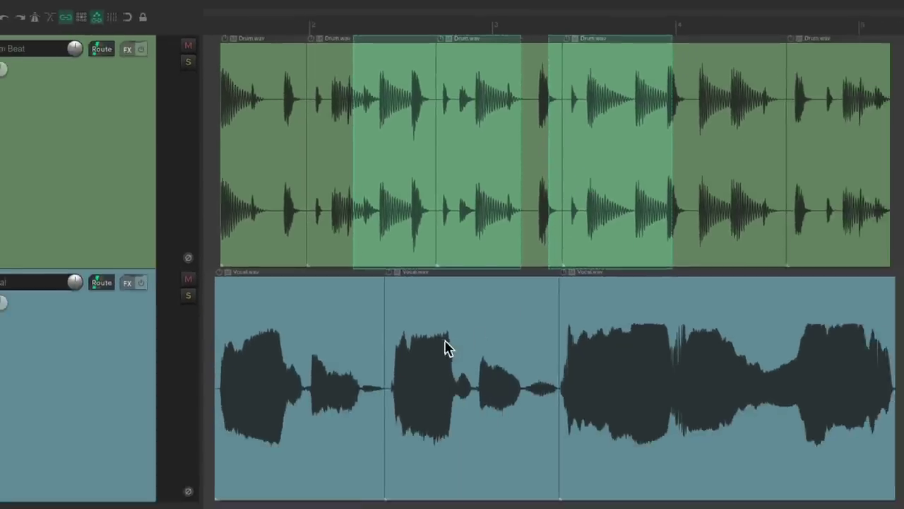
pyautogui.moveTo(441, 366); pyautogui.dragTo(608, 389)
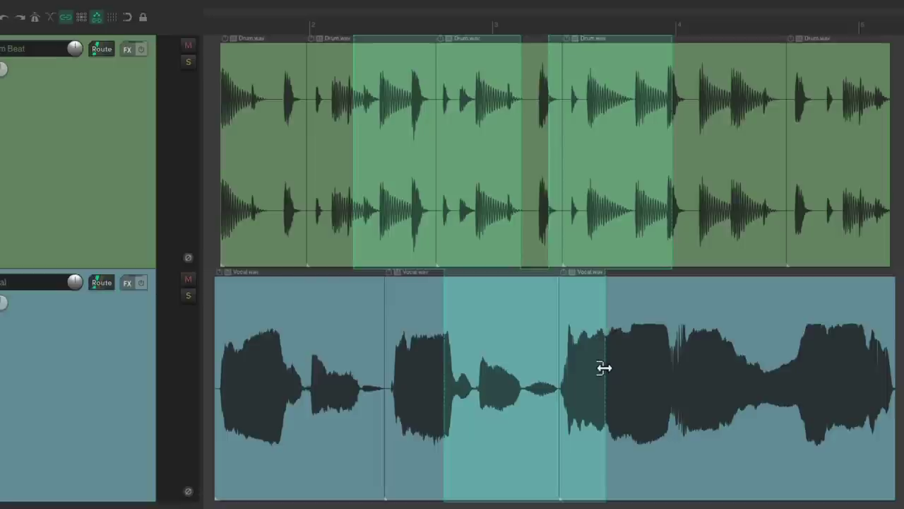
pyautogui.click(606, 371)
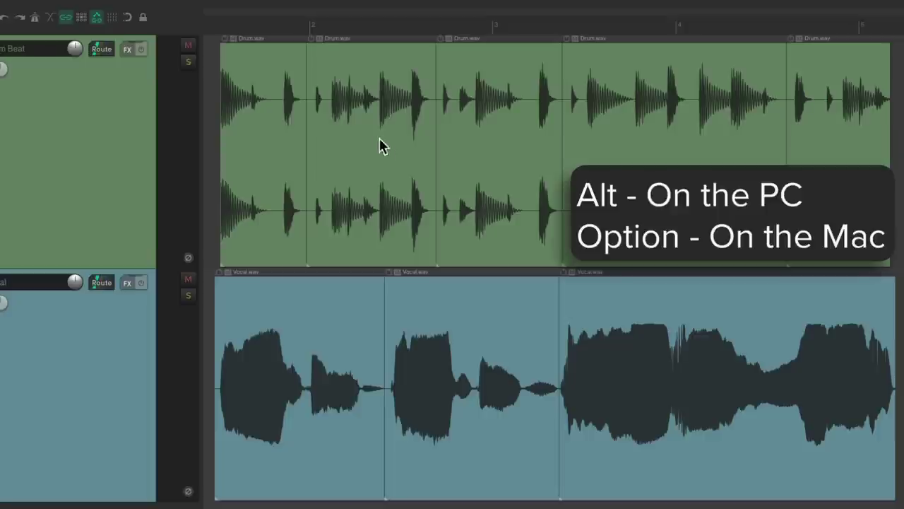
# Marquee-select items across the drum and vocal tracks using Opt, and swap the marquee and razor edit modifiers back in the preferences
pyautogui.moveTo(370, 128); pyautogui.dragTo(491, 357)
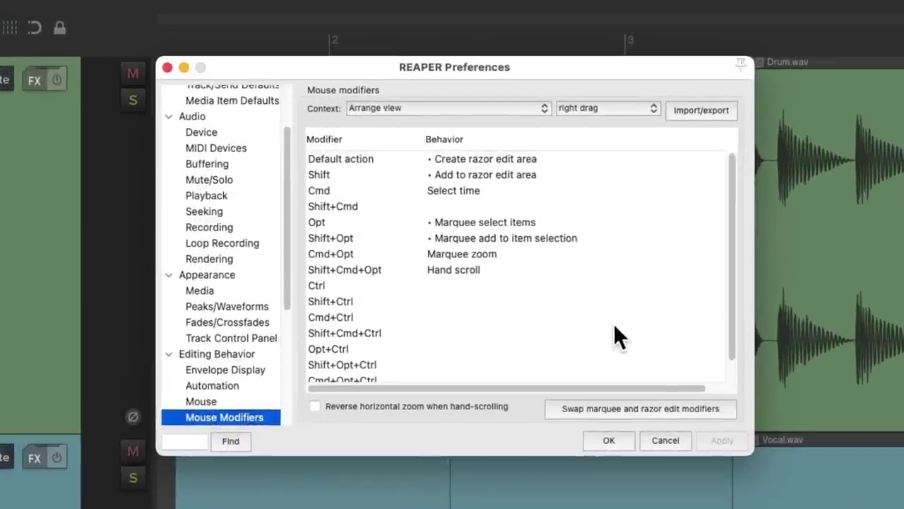
pyautogui.click(605, 410)
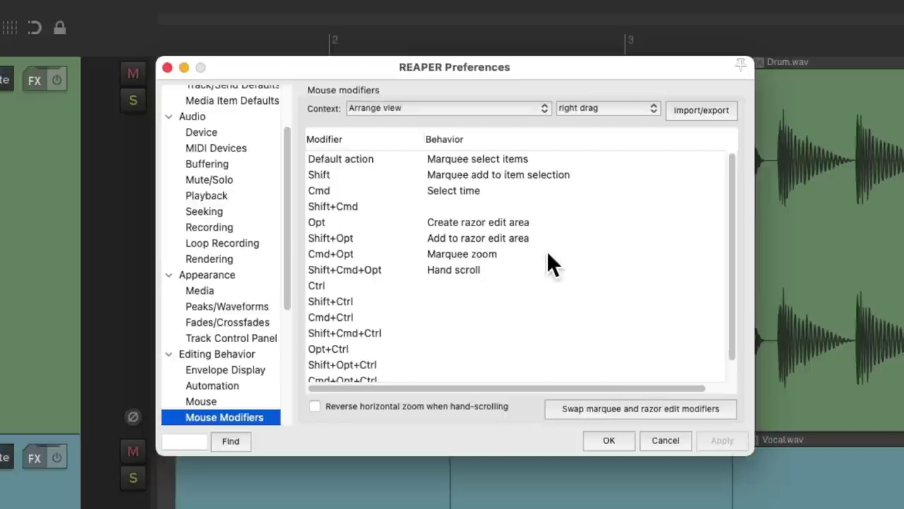
# Examine the Razor edit edge mouse modifiers for moving edges and stretching areas, with and without snap
pyautogui.click(490, 108)
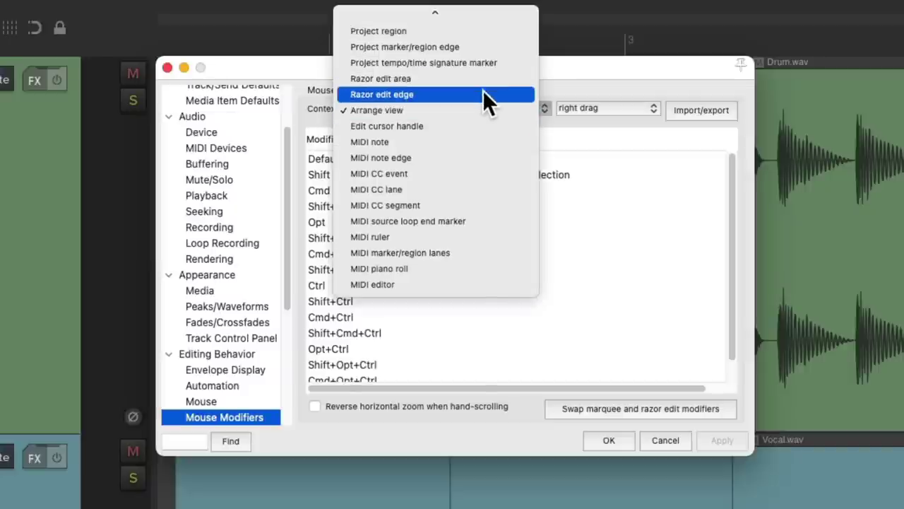
pyautogui.click(446, 92)
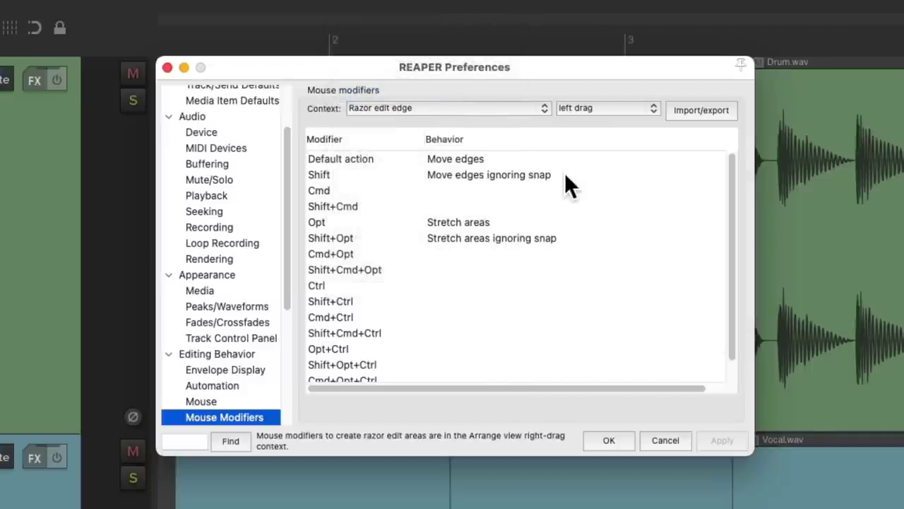
pyautogui.click(525, 156)
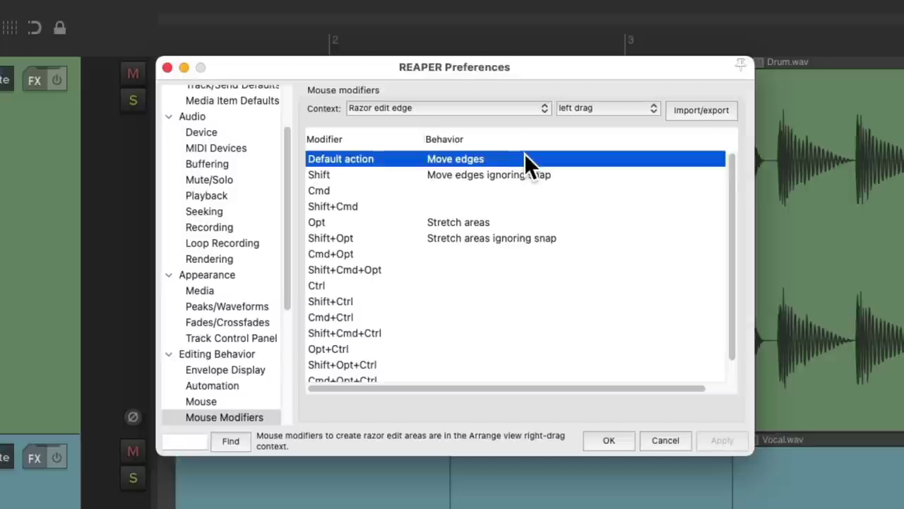
pyautogui.click(566, 174)
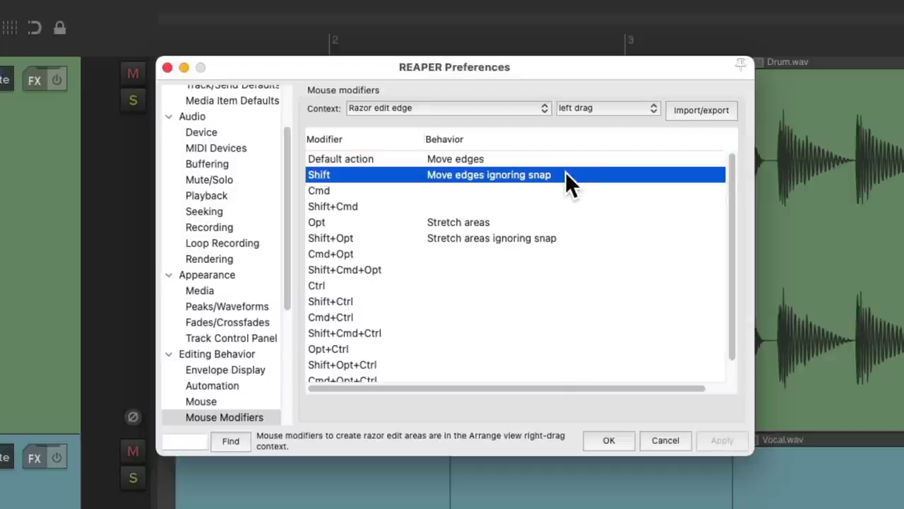
pyautogui.click(552, 222)
pyautogui.click(585, 238)
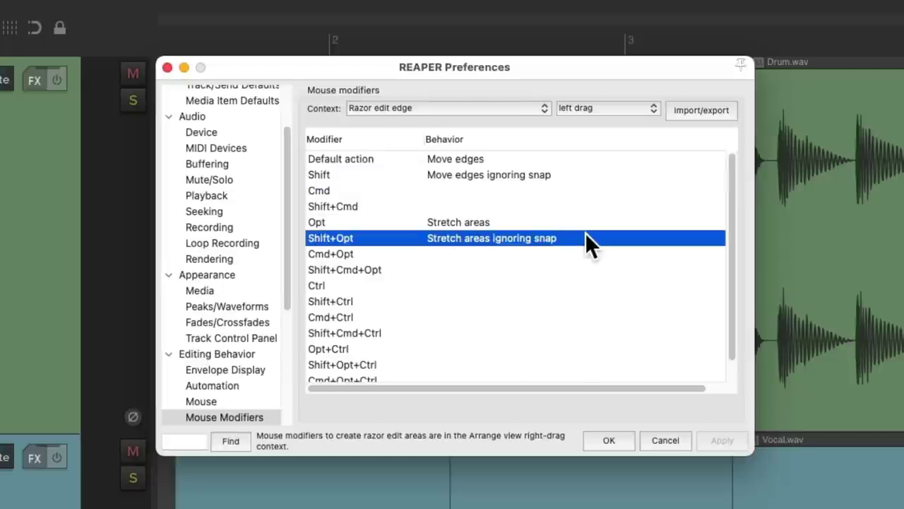
pyautogui.click(541, 222)
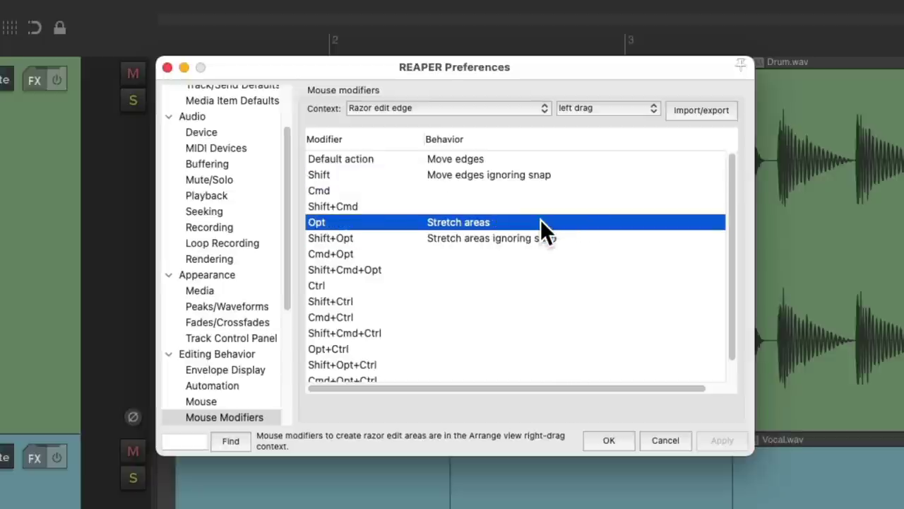
pyautogui.click(583, 238)
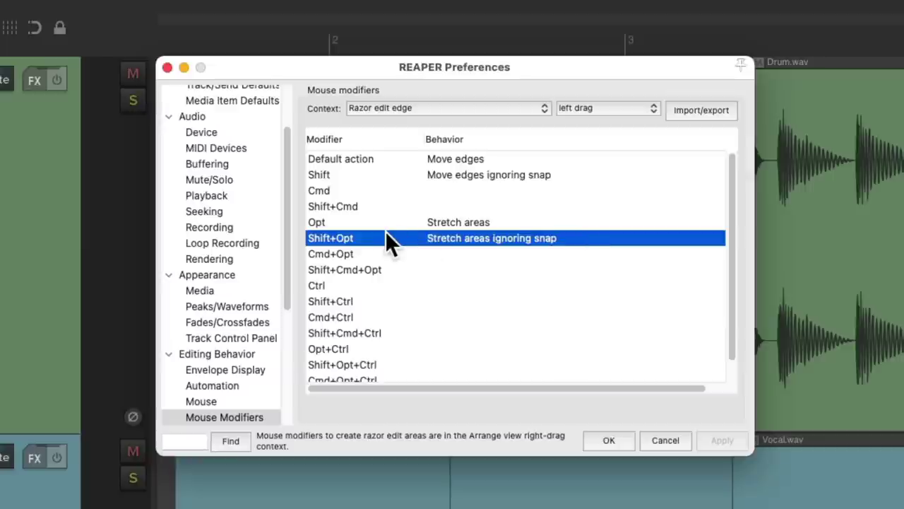
# Examine the Razor edit area mouse modifiers for left drag and left click, and close the preferences
pyautogui.click(478, 108)
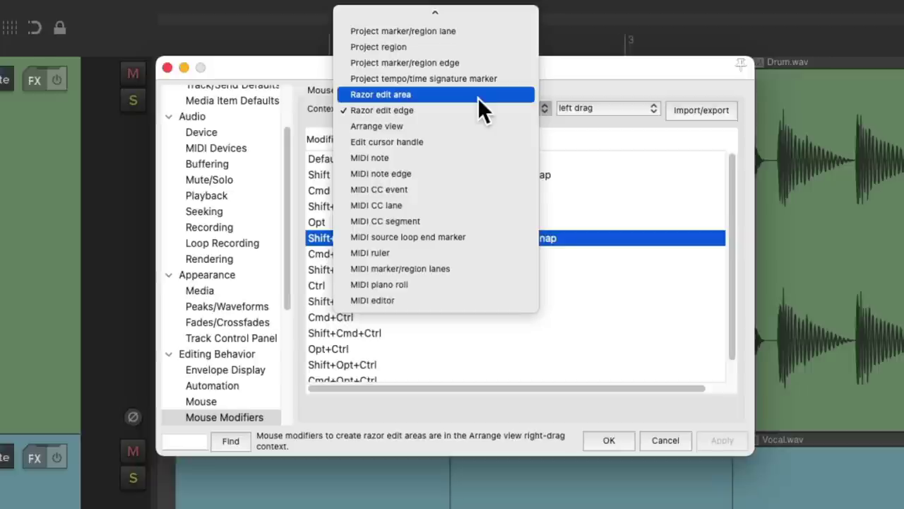
pyautogui.click(478, 94)
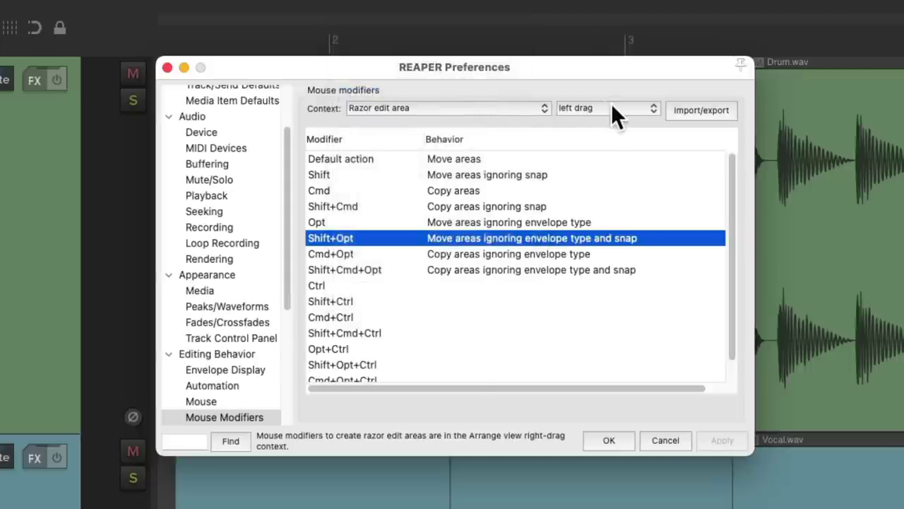
pyautogui.click(611, 107)
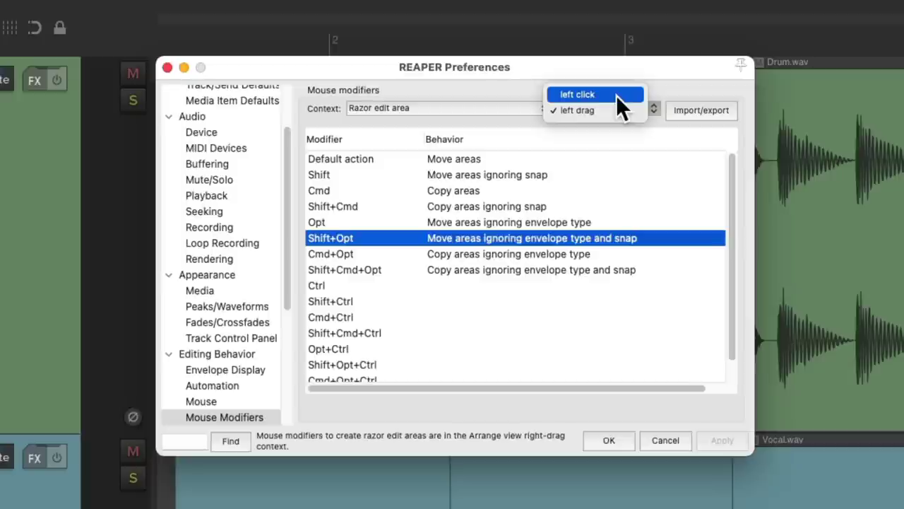
pyautogui.click(616, 94)
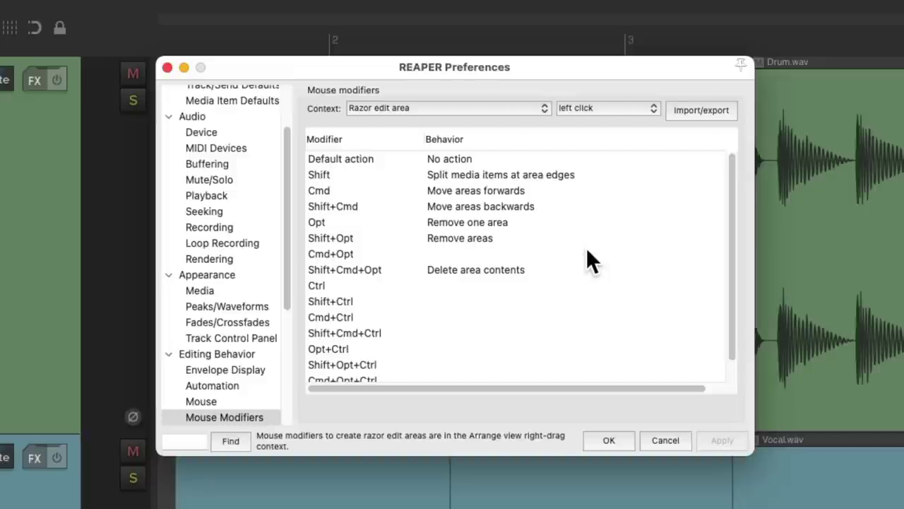
pyautogui.click(625, 441)
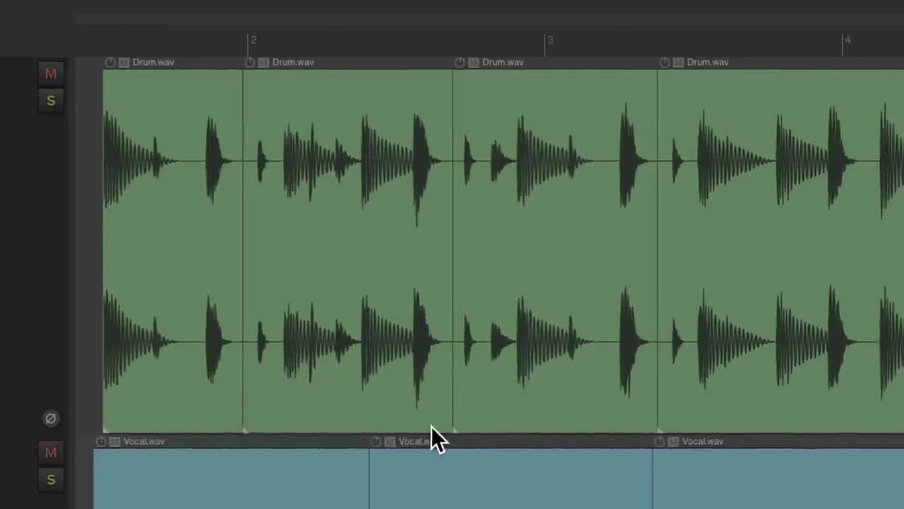
# Create a razor edit area on the drum track from about bar 2.2 to 3, and split the drum items at its edges
pyautogui.moveTo(322, 145); pyautogui.dragTo(559, 212)
pyautogui.keyDown('shift'); pyautogui.click(425, 199); pyautogui.keyUp('shift')
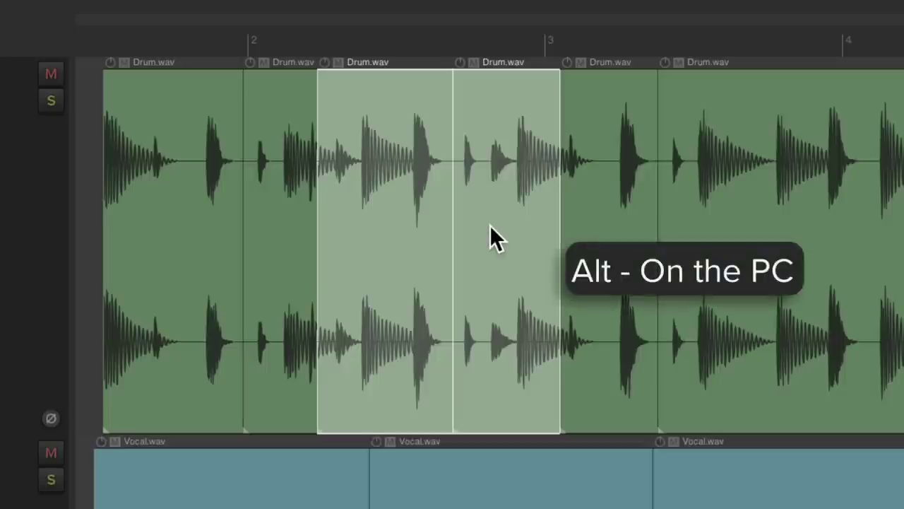
pyautogui.moveTo(415, 226); pyautogui.dragTo(432, 262)
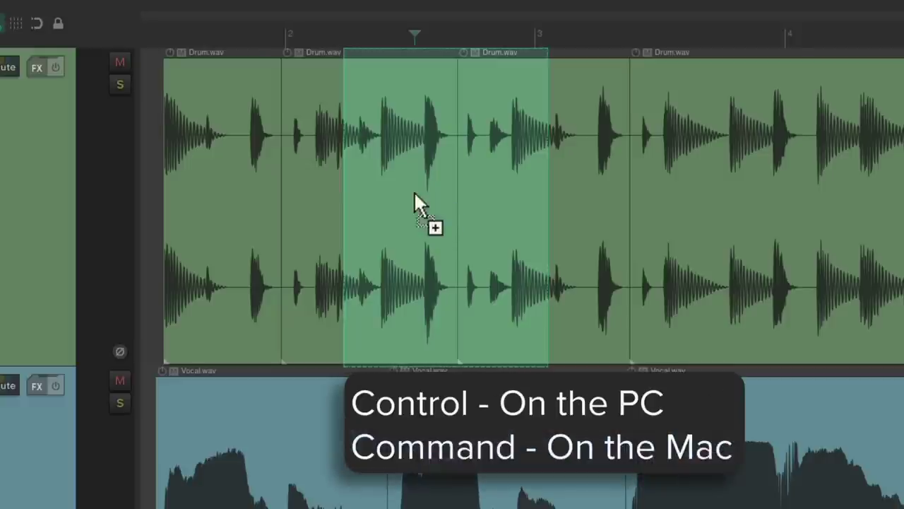
# Move the drum razor edit area forward twice by its own length, and backward three times to the project start
pyautogui.hotkey('ctrl', 'Right')
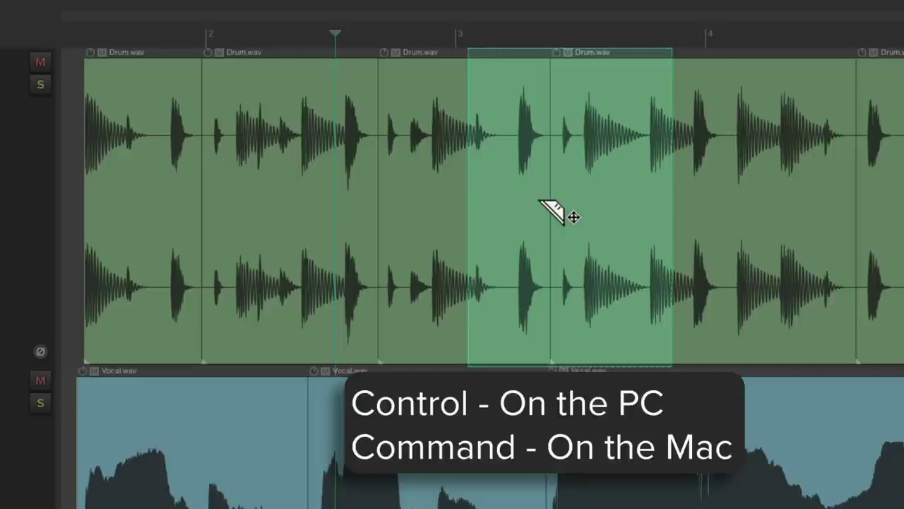
pyautogui.hotkey('ctrl', 'Right')
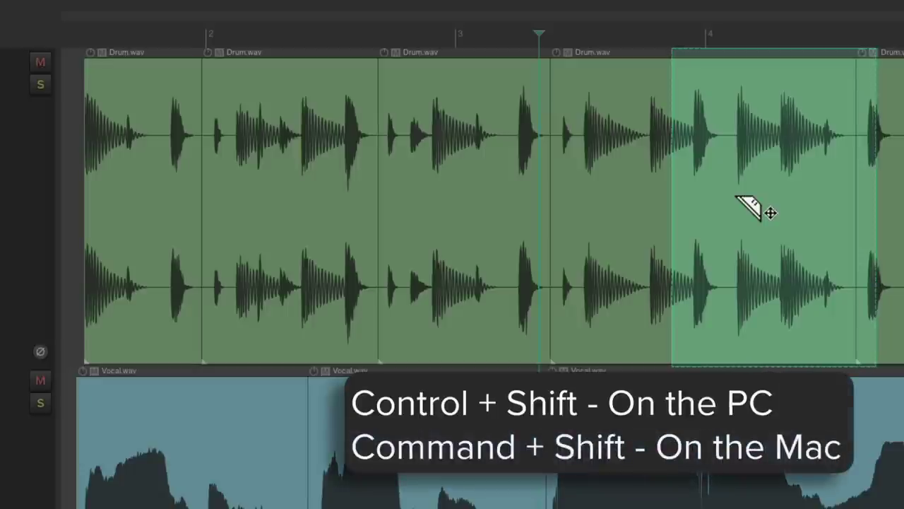
pyautogui.hotkey('ctrl', 'shift', 'Left')
pyautogui.hotkey('ctrl', 'shift', 'Left')
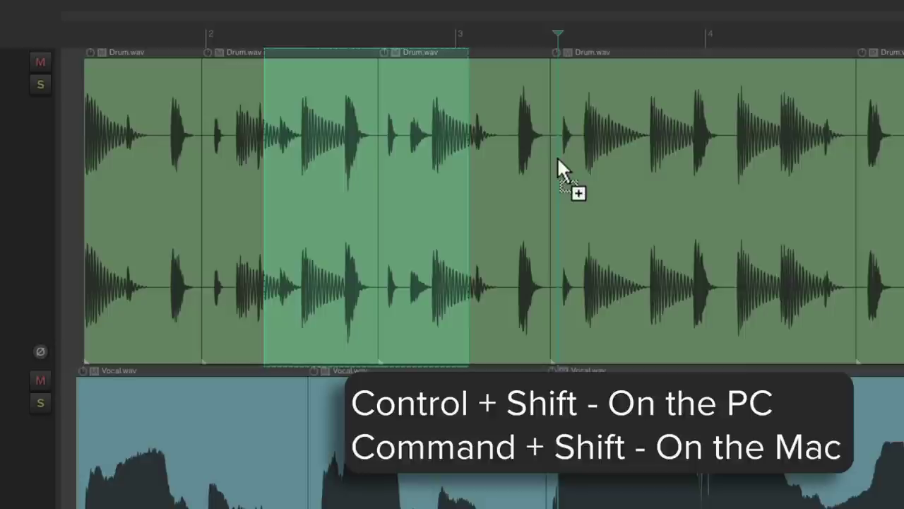
pyautogui.hotkey('ctrl', 'shift', 'Left')
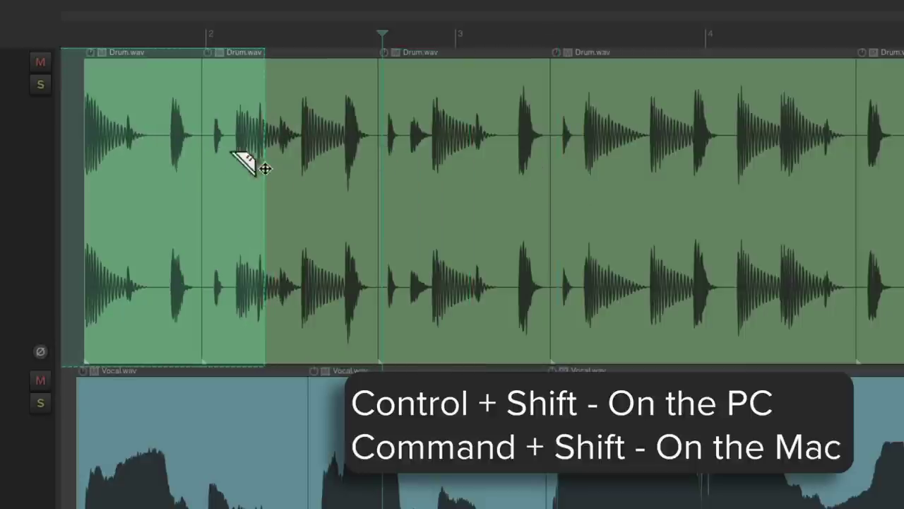
# Move the razor edit area forward three times and backward twice along the drum track, and clear it
pyautogui.hotkey('ctrl', 'shift', 'Right')
pyautogui.hotkey('ctrl', 'shift', 'Right')
pyautogui.hotkey('ctrl', 'shift', 'Right')
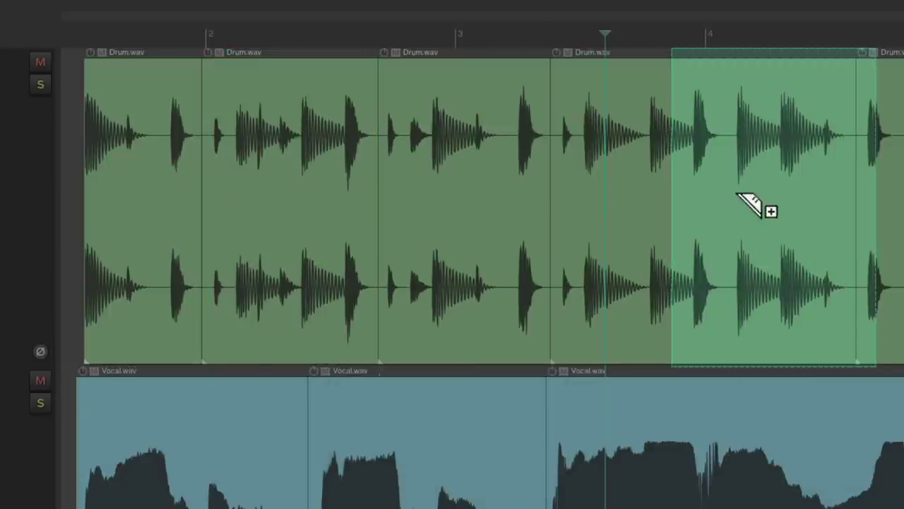
pyautogui.hotkey('ctrl', 'shift', 'Left')
pyautogui.hotkey('ctrl', 'shift', 'Left')
pyautogui.press('Escape')
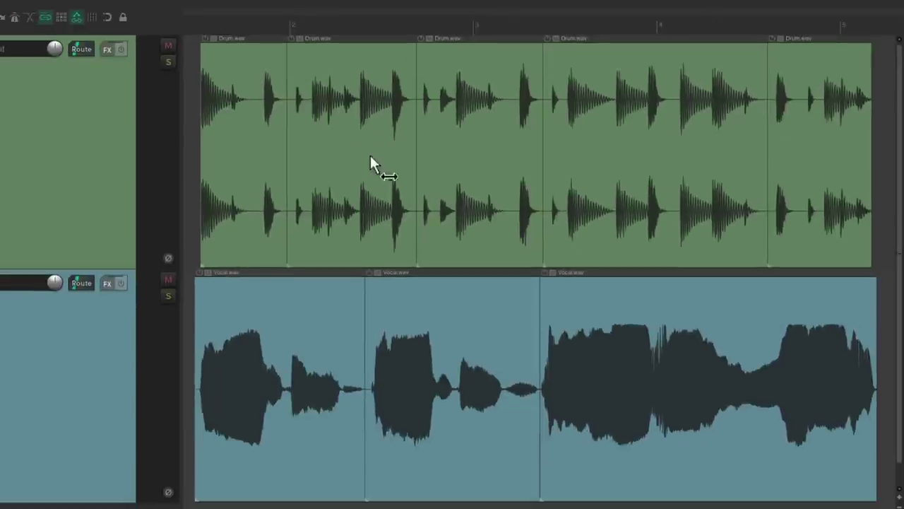
# Create razor areas on the drum track at about bars 2.3–2.9 and 3.2–3.8, and on the vocal track at about 2.7–3.6
pyautogui.moveTo(267, 154); pyautogui.dragTo(464, 189)
pyautogui.moveTo(504, 113); pyautogui.dragTo(628, 120)
pyautogui.moveTo(414, 308); pyautogui.dragTo(581, 291)
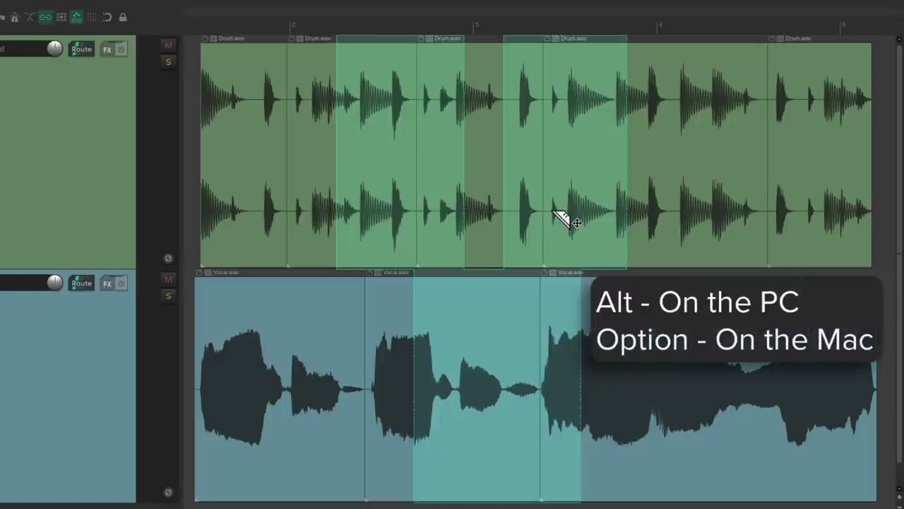
# Remove the two drum razor areas one at a time and undo both removals, and clear all razor areas together
pyautogui.keyDown('alt'); pyautogui.click(556, 151); pyautogui.keyUp('alt')
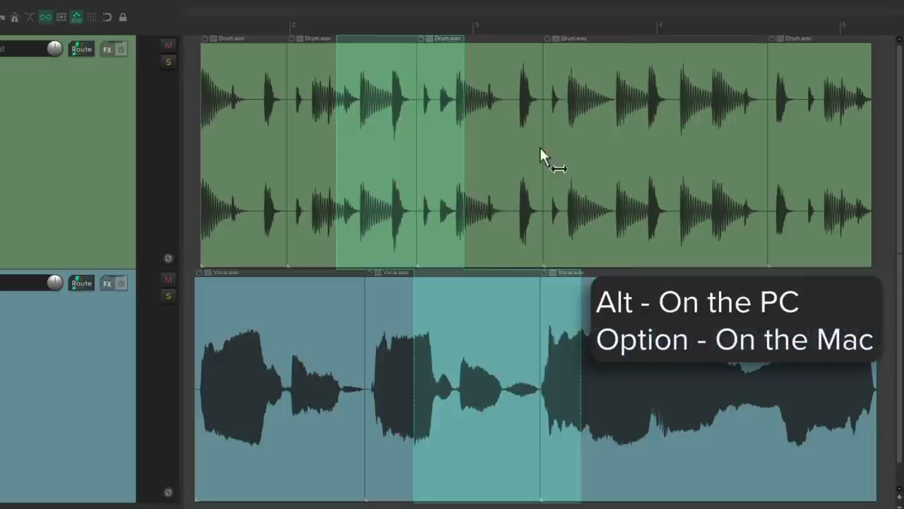
pyautogui.keyDown('alt'); pyautogui.click(376, 136); pyautogui.keyUp('alt')
pyautogui.hotkey('ctrl', 'z')
pyautogui.hotkey('ctrl', 'z')
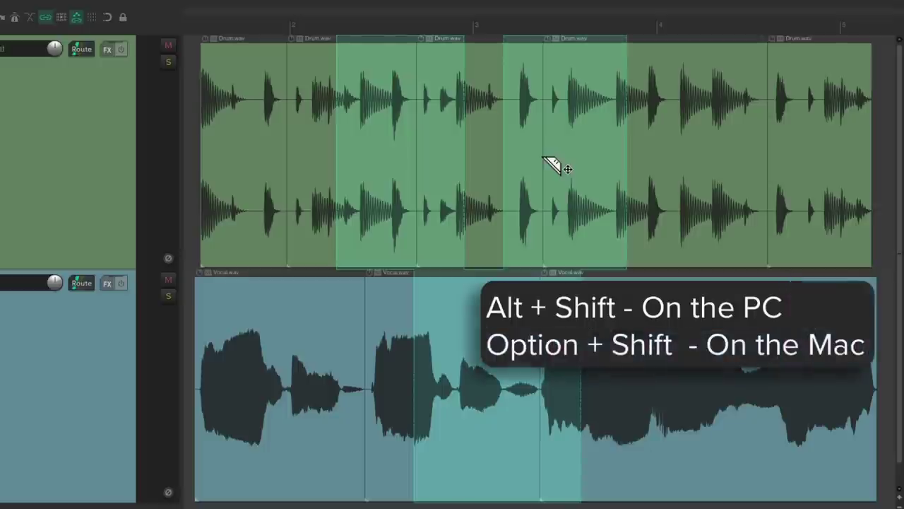
pyautogui.click(541, 156)
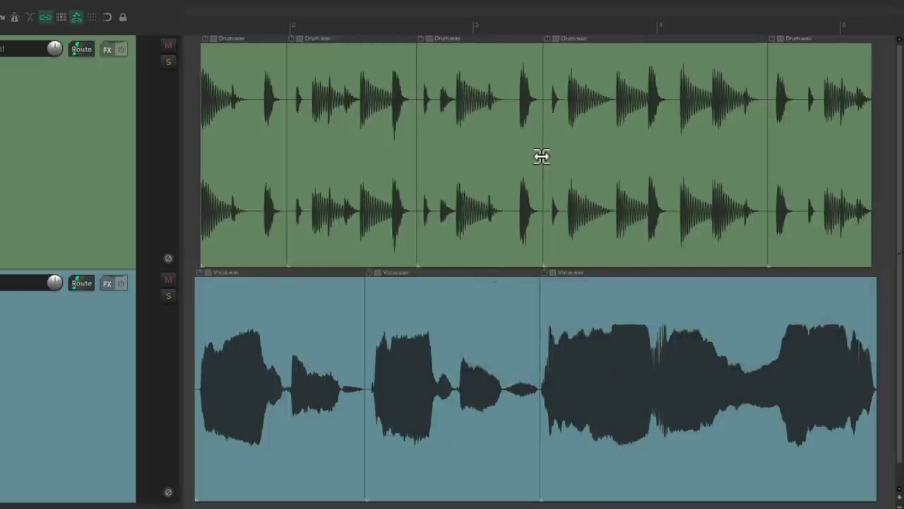
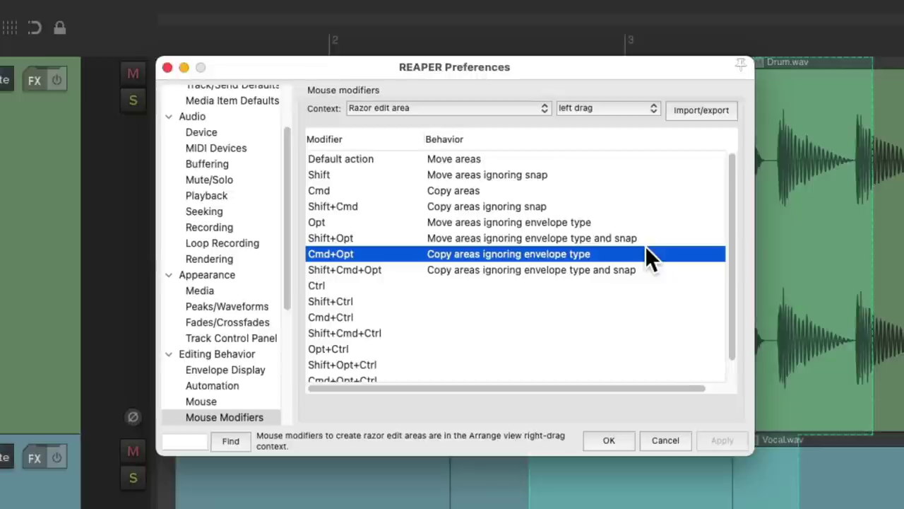
# Examine the left drag modifiers for moving and copying razor edit areas while ignoring envelope type, and close the preferences
pyautogui.click(609, 440)
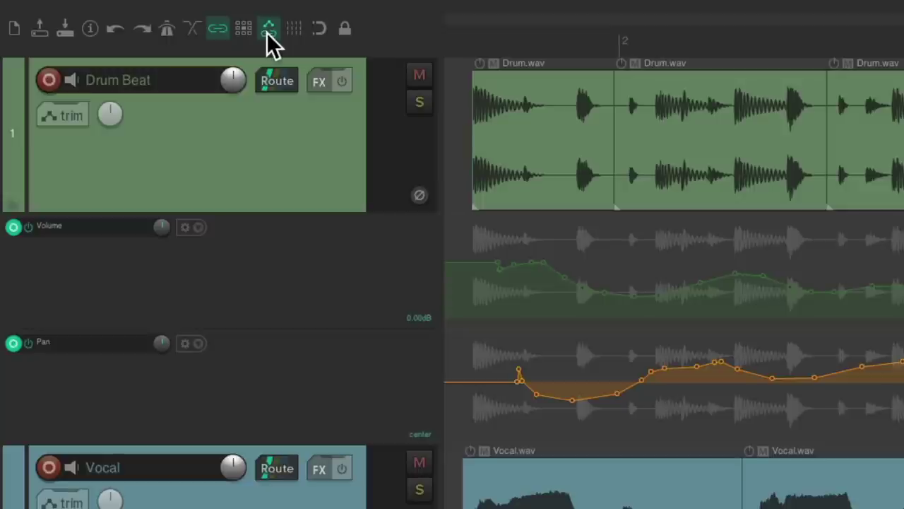
# Check the option for moving envelope points with razor edits, and create a razor area over the drum track and its envelopes at about bars 2.3–3.3
pyautogui.rightClick(268, 32)
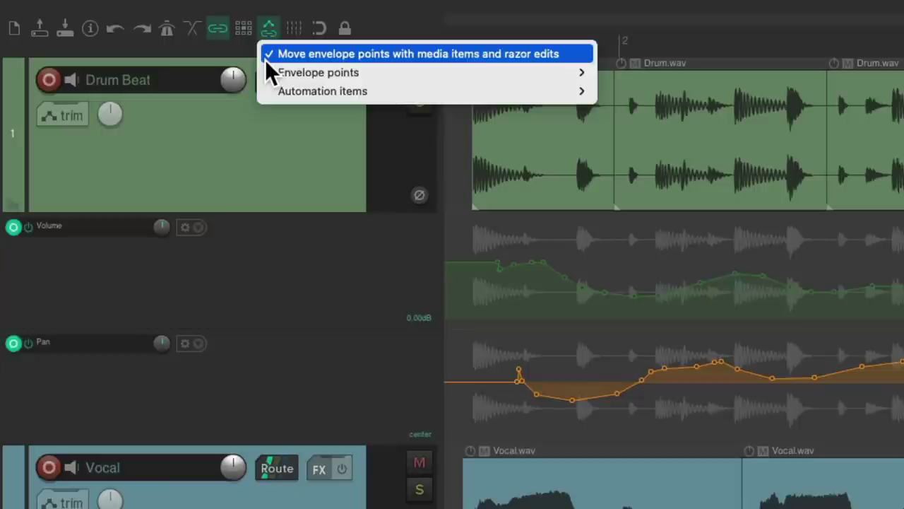
pyautogui.click(269, 30)
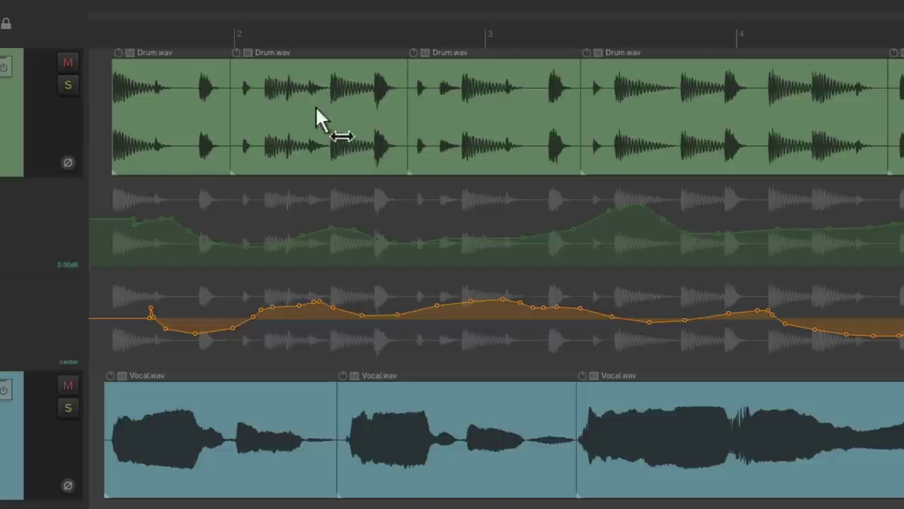
pyautogui.moveTo(303, 106); pyautogui.dragTo(573, 108)
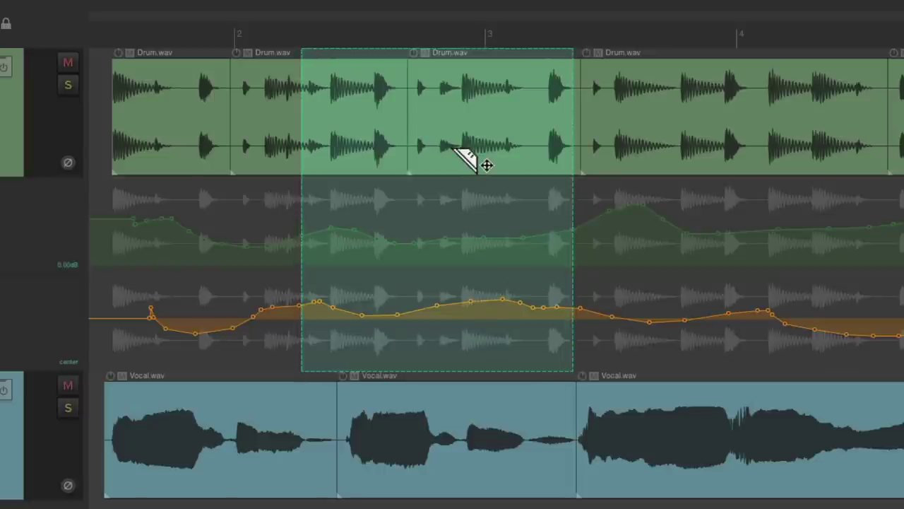
# Delete the contents of the drum and envelope razor area, undo and redo the deletion, and undo it again
pyautogui.press('Delete')
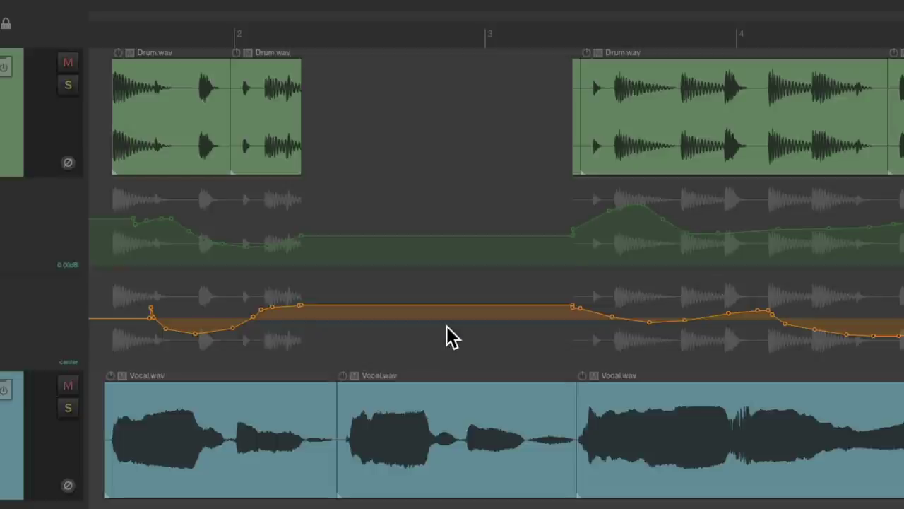
pyautogui.hotkey('ctrl', 'z')
pyautogui.hotkey('ctrl', 'shift', 'z')
pyautogui.hotkey('ctrl', 'z')
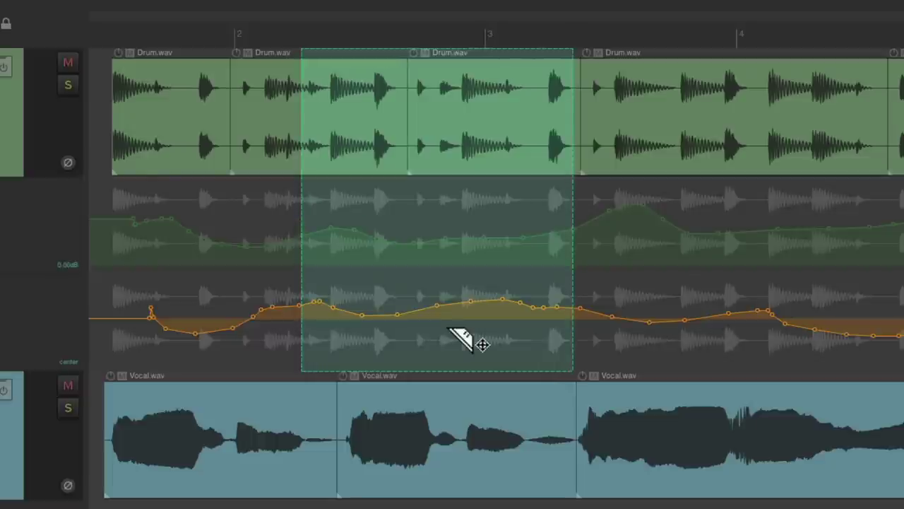
# Paste the razor area's drum items and envelopes at about bar 6.2, and undo the paste
pyautogui.hscroll(8, 464, 339)
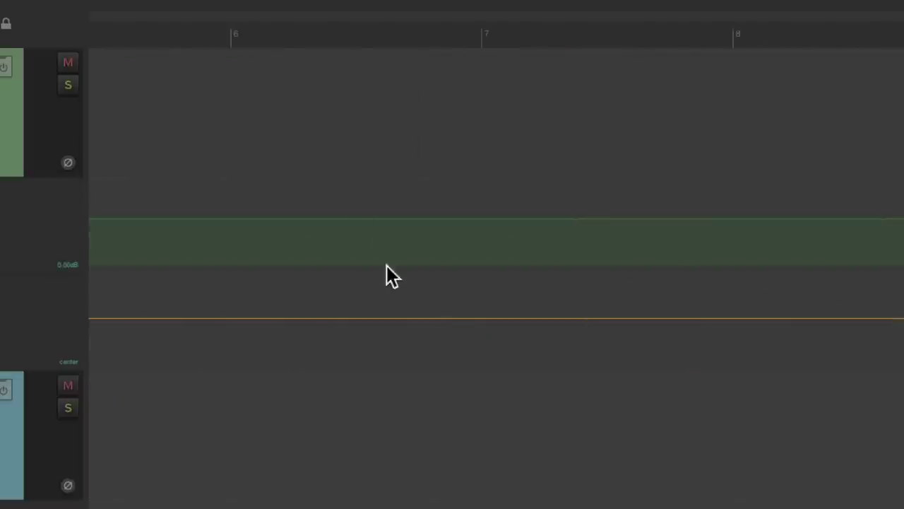
pyautogui.click(275, 103)
pyautogui.hotkey('ctrl', 'v')
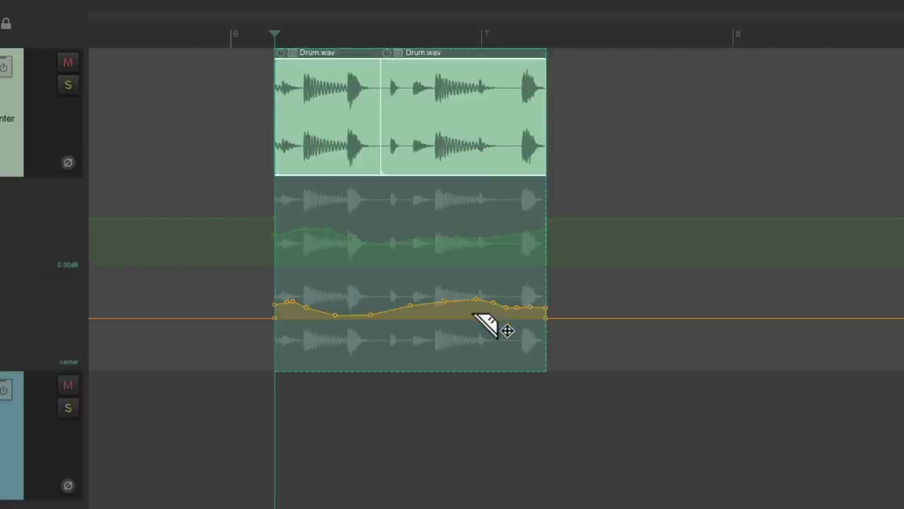
pyautogui.hotkey('ctrl', 'z')
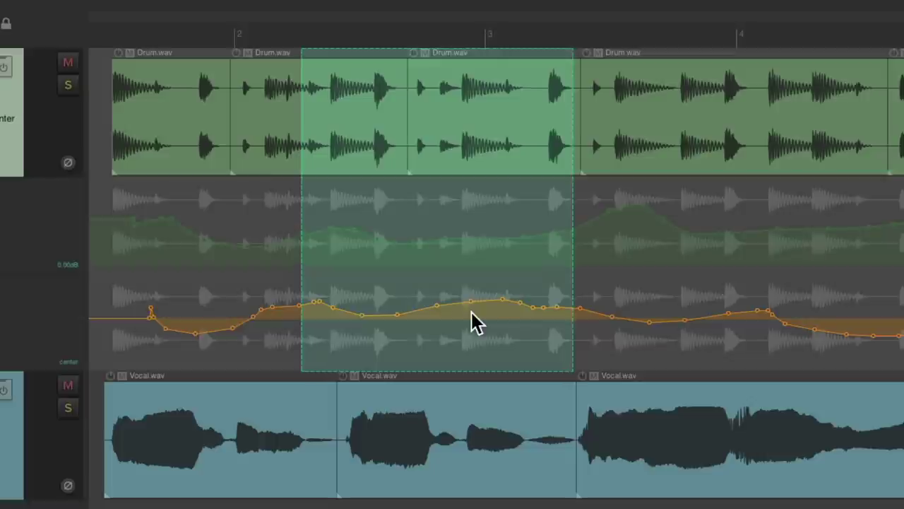
# Try moving the drum and envelope razor area forward about a bar and copying it to about bar 3.4, undoing each
pyautogui.moveTo(375, 92); pyautogui.dragTo(611, 101)
pyautogui.hotkey('ctrl', 'z')
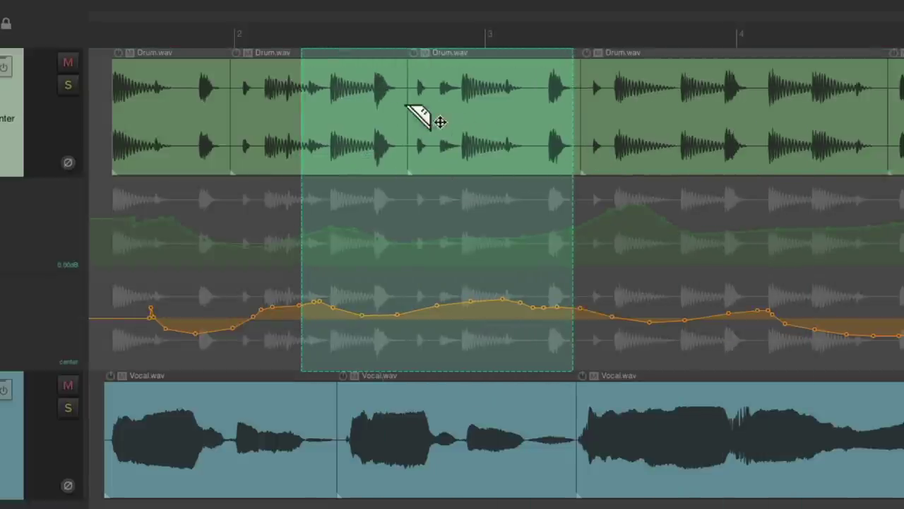
pyautogui.moveTo(359, 99)
pyautogui.mouseDown()
pyautogui.moveTo(587, 103)
pyautogui.moveTo(636, 107)
pyautogui.moveTo(660, 122)
pyautogui.mouseUp()
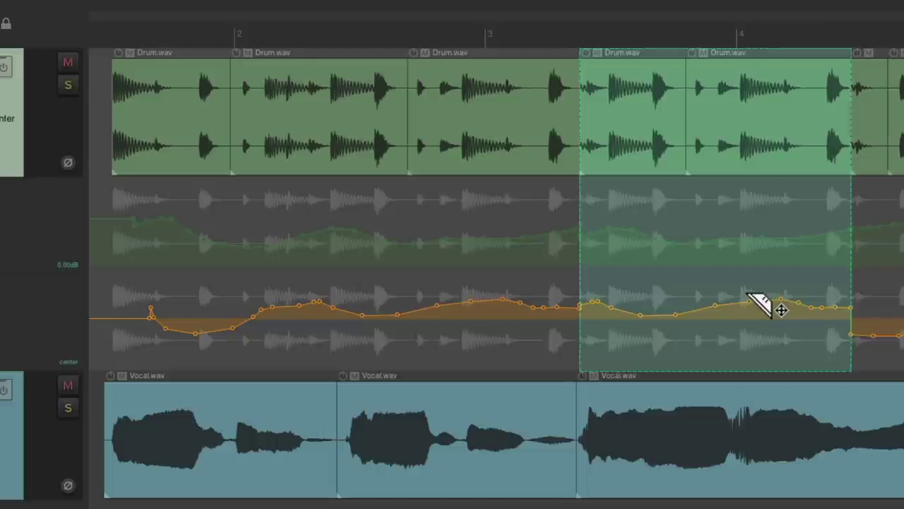
pyautogui.hotkey('ctrl', 'z')
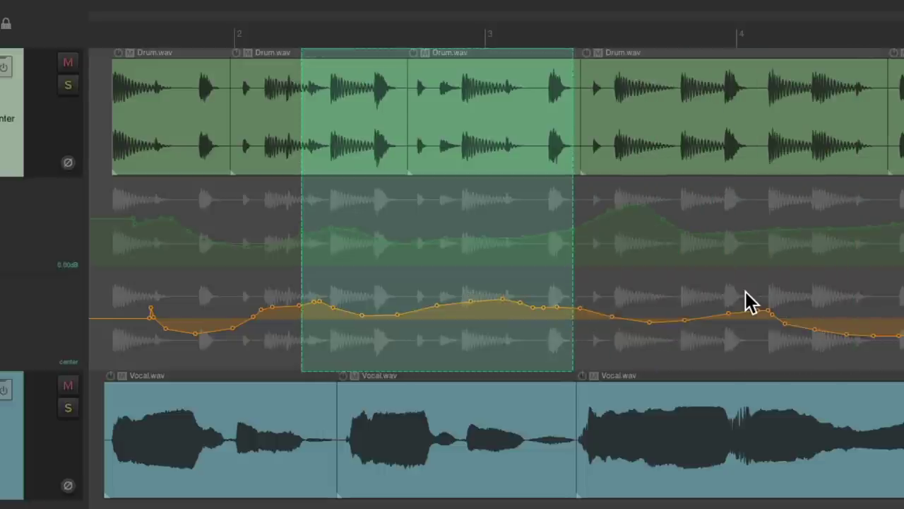
# Replace the razor area with one over only the drum items at about bars 2.4–3.6, and delete its contents twice, undoing each deletion
pyautogui.click(480, 233)
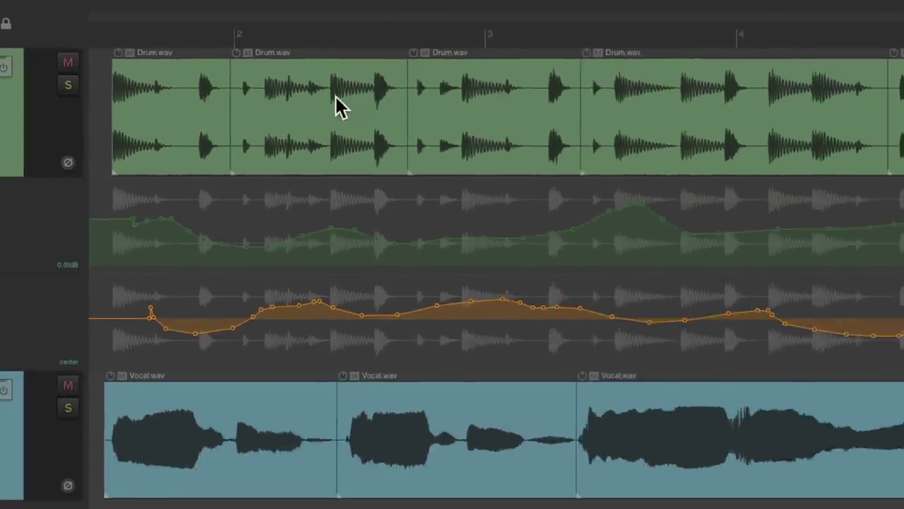
pyautogui.moveTo(347, 106); pyautogui.dragTo(646, 149)
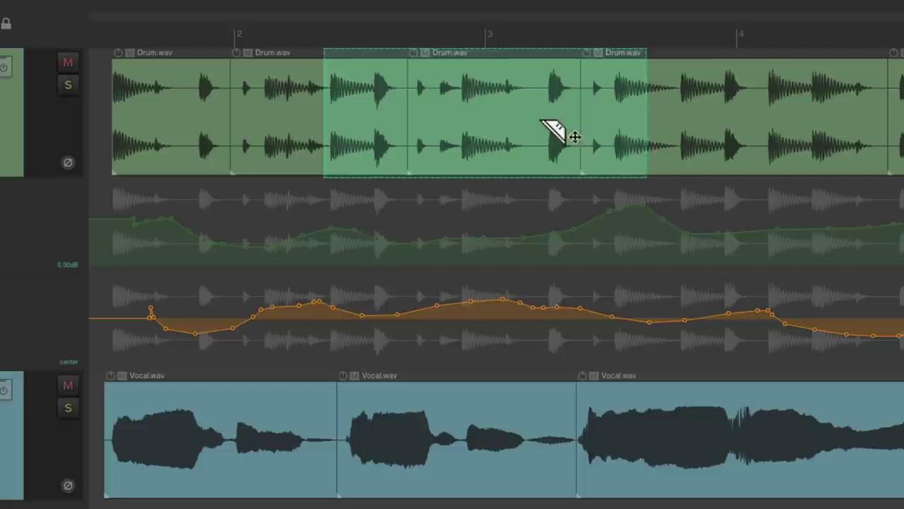
pyautogui.press('Delete')
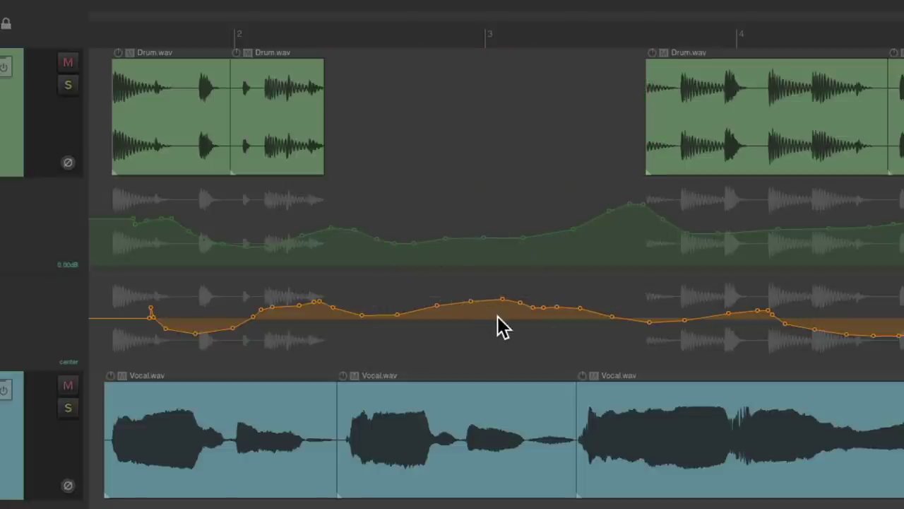
pyautogui.hotkey('ctrl', 'z')
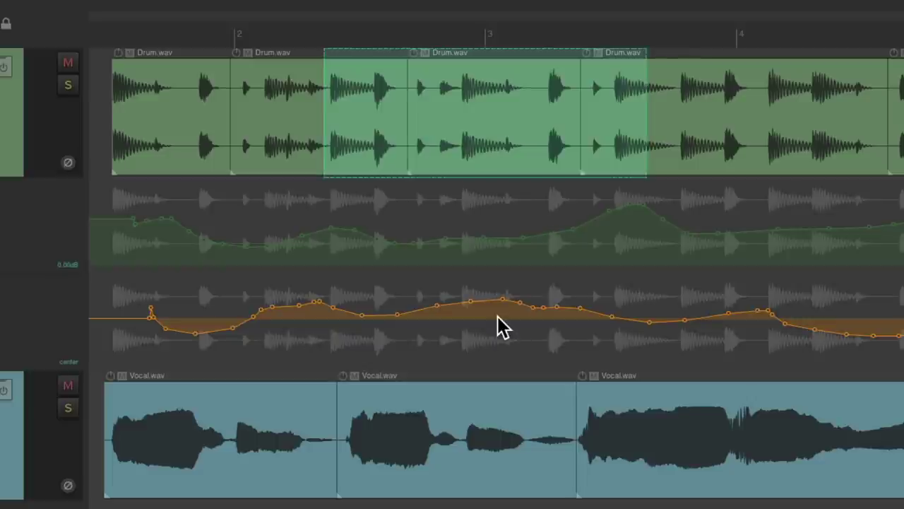
pyautogui.press('Delete')
pyautogui.hotkey('ctrl', 'z')
# Try pasting the drum razor area's contents at about bar 6.3
pyautogui.hscroll(10, 499, 322)
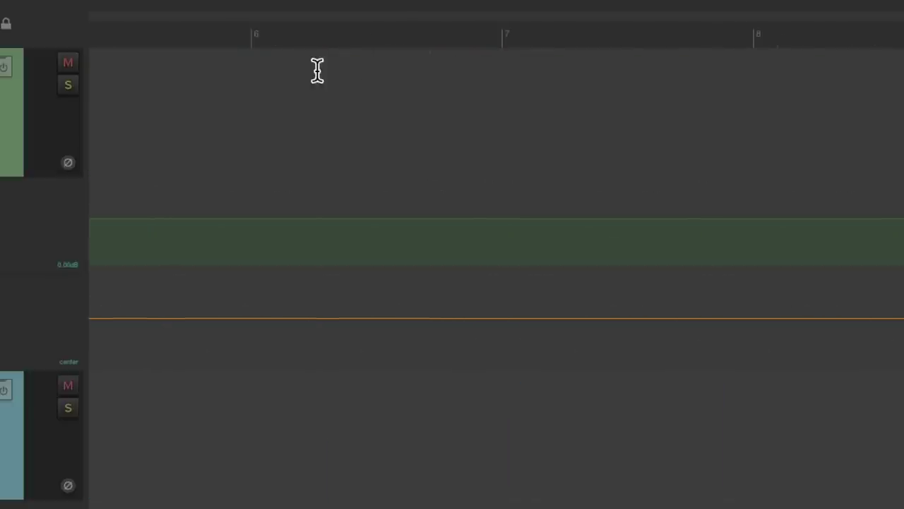
pyautogui.click(317, 70)
pyautogui.hotkey('ctrl', 'v')
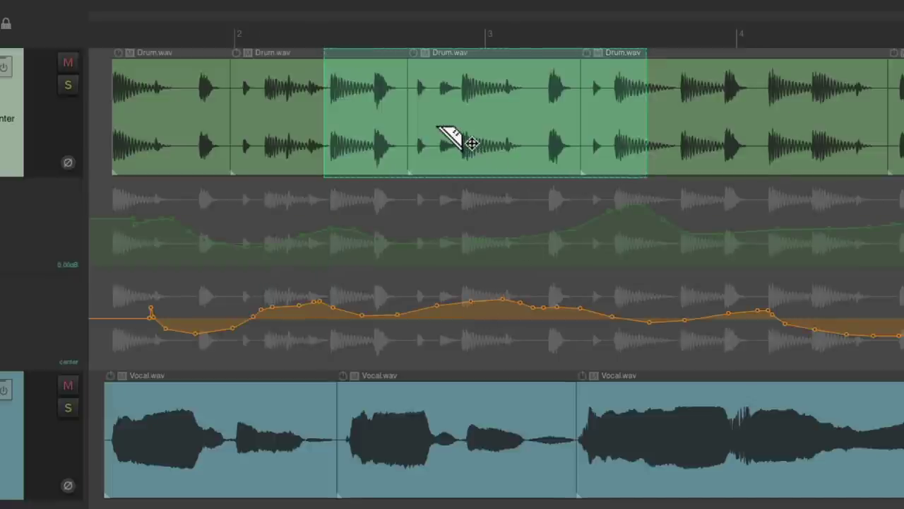
# Try moving the drum-only razor area forward about 0.9 bar and copying it to about bar 3.4, and undo the copy
pyautogui.moveTo(448, 137)
pyautogui.mouseDown()
pyautogui.moveTo(640, 139)
pyautogui.moveTo(670, 219)
pyautogui.mouseUp()
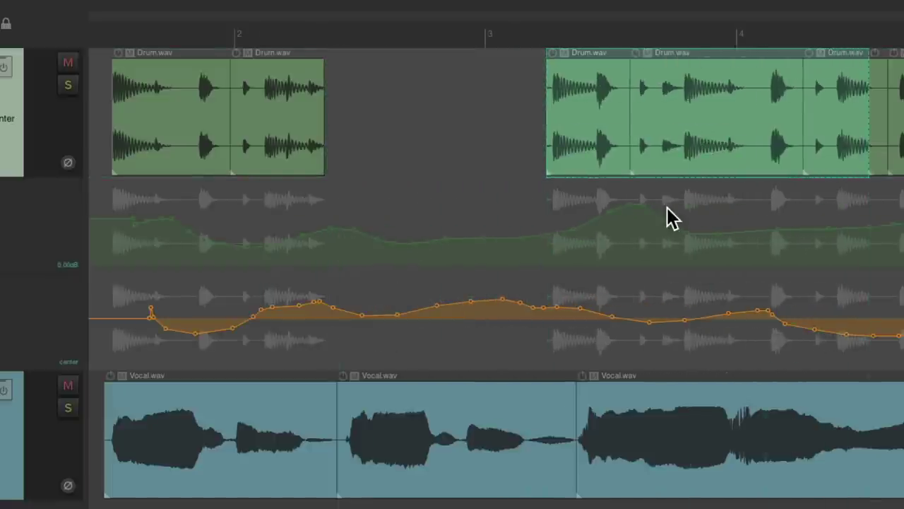
pyautogui.moveTo(689, 134)
pyautogui.mouseDown()
pyautogui.moveTo(487, 125)
pyautogui.moveTo(466, 111)
pyautogui.moveTo(686, 111)
pyautogui.moveTo(698, 133)
pyautogui.mouseUp()
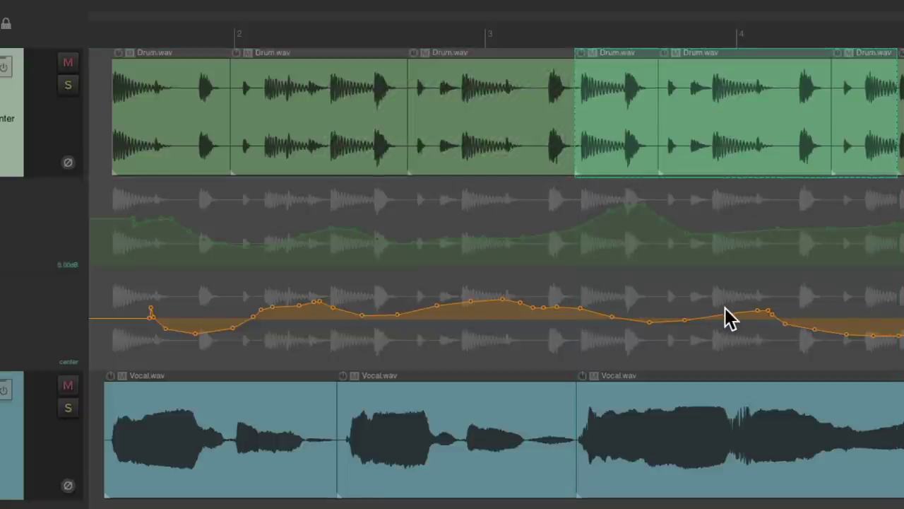
pyautogui.hotkey('ctrl', 'z')
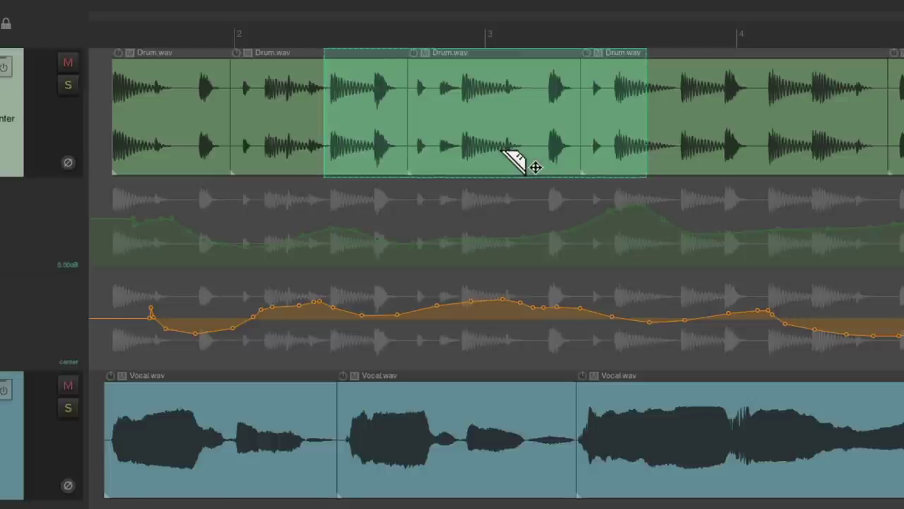
# Extend the drum razor area down over the volume and pan envelopes, and remove only its volume envelope part
pyautogui.moveTo(464, 173); pyautogui.dragTo(443, 329)
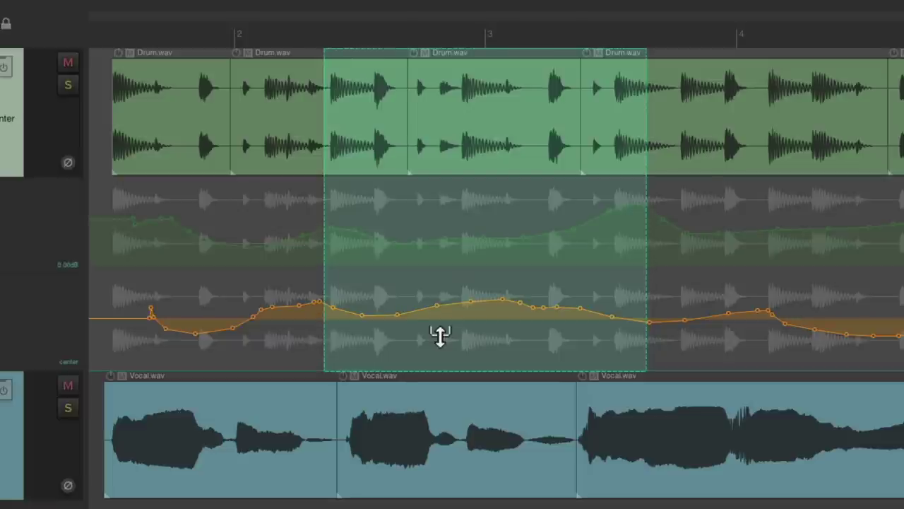
pyautogui.keyDown('alt'); pyautogui.click(460, 237); pyautogui.keyUp('alt')
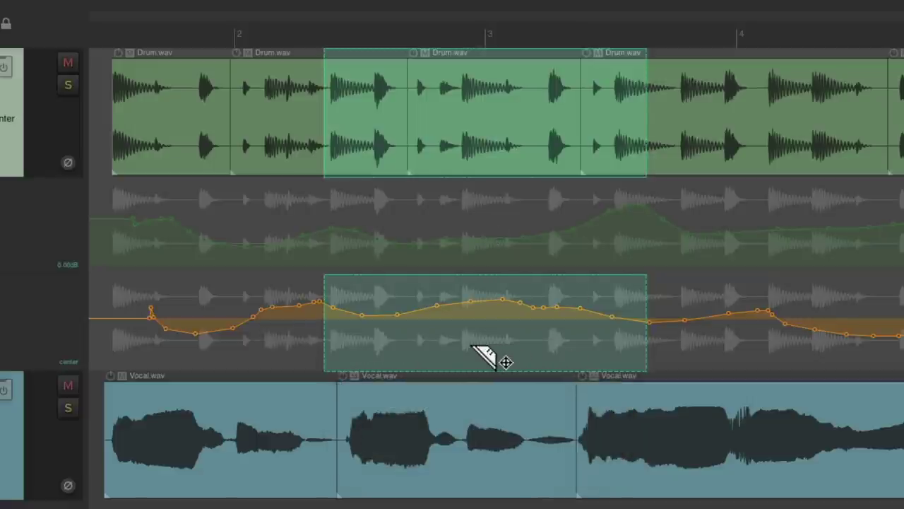
# Try moving the drum item and pan envelope razor areas forward about half a bar, and clear them
pyautogui.moveTo(462, 127)
pyautogui.mouseDown()
pyautogui.moveTo(592, 134)
pyautogui.moveTo(340, 133)
pyautogui.moveTo(605, 148)
pyautogui.moveTo(607, 159)
pyautogui.mouseUp()
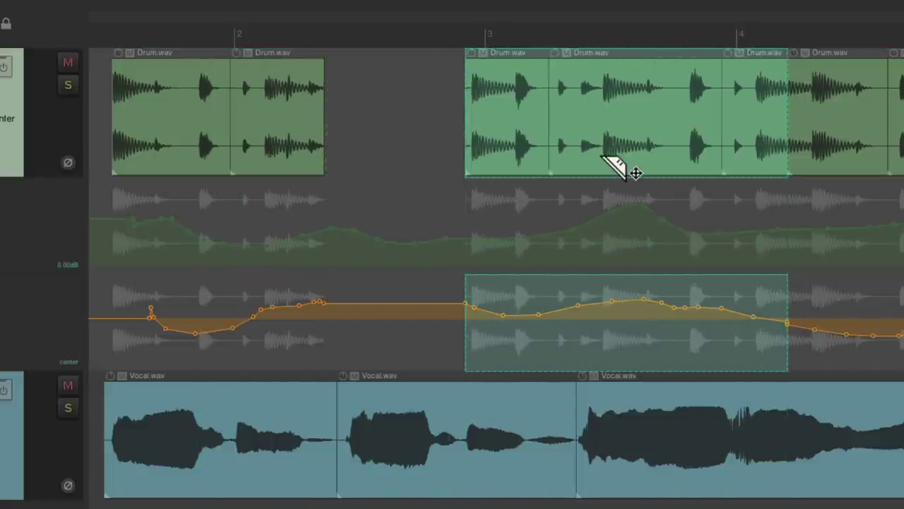
pyautogui.press('Escape')
pyautogui.click(428, 234)
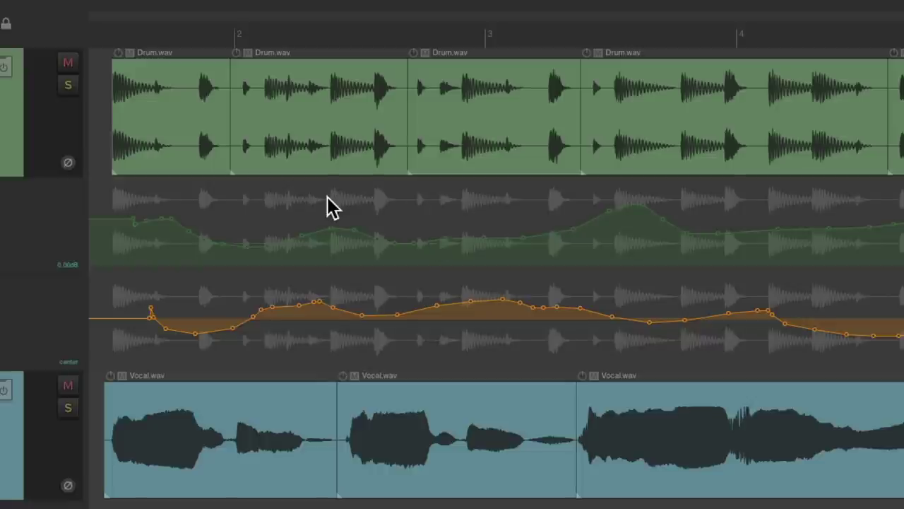
# Create razor areas on the drum track's volume envelope, on its pan envelope, and across both envelopes at about bars 2.4–3.7
pyautogui.moveTo(329, 200); pyautogui.dragTo(574, 233)
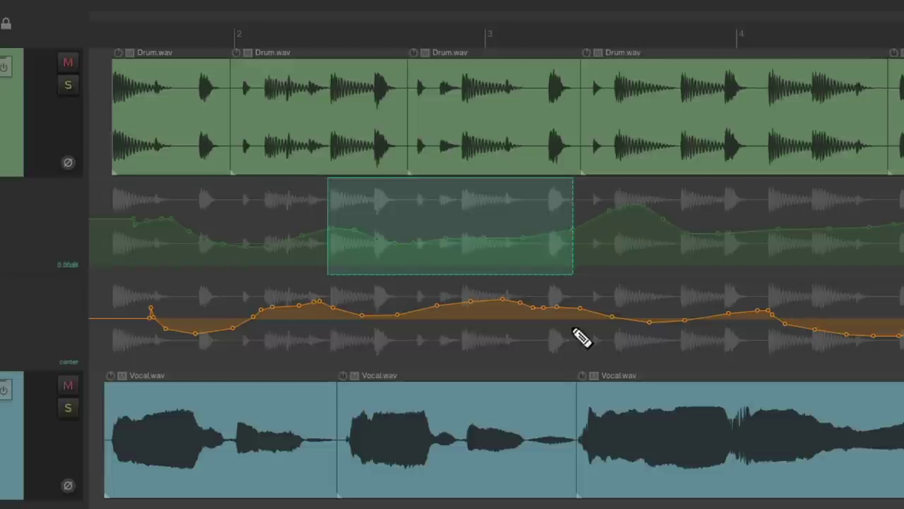
pyautogui.moveTo(374, 290); pyautogui.dragTo(635, 392)
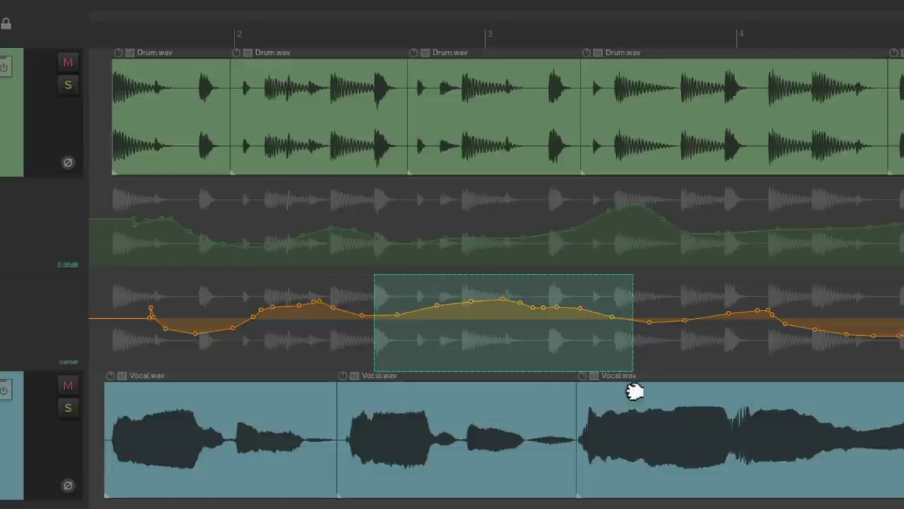
pyautogui.moveTo(329, 201); pyautogui.dragTo(653, 327)
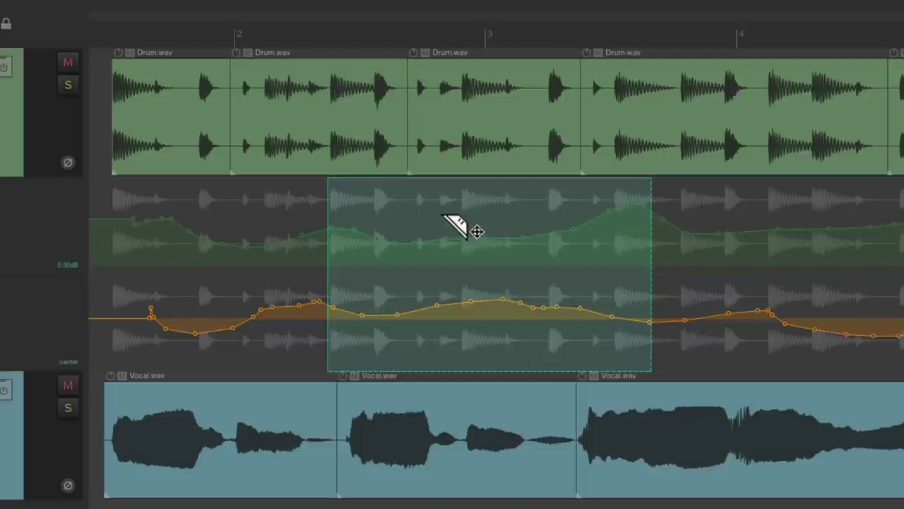
# Try moving the razor area that spans the drum volume and pan envelopes
pyautogui.moveTo(448, 214)
pyautogui.mouseDown()
pyautogui.moveTo(672, 224)
pyautogui.moveTo(469, 242)
pyautogui.moveTo(476, 247)
pyautogui.mouseUp()
pyautogui.click(494, 288)
pyautogui.moveTo(513, 209); pyautogui.dragTo(519, 234)
# Create a razor area on the drum pan envelope at about bars 2.3–3.4, try moving it forward about 0.4 bar, and undo the move
pyautogui.moveTo(314, 297); pyautogui.dragTo(600, 298)
pyautogui.moveTo(460, 282); pyautogui.dragTo(560, 300)
pyautogui.hotkey('ctrl', 'z')
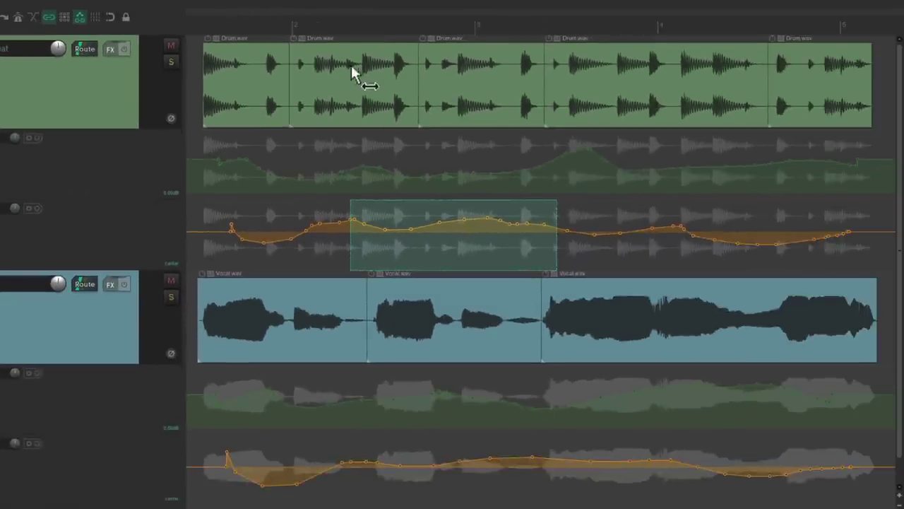
# Create a razor area over the drum track and its envelopes at about bars 2.3–3.6, try moving it to the vocal track, and undo
pyautogui.moveTo(713, 116); pyautogui.dragTo(903, 128)
pyautogui.moveTo(529, 85); pyautogui.dragTo(565, 94)
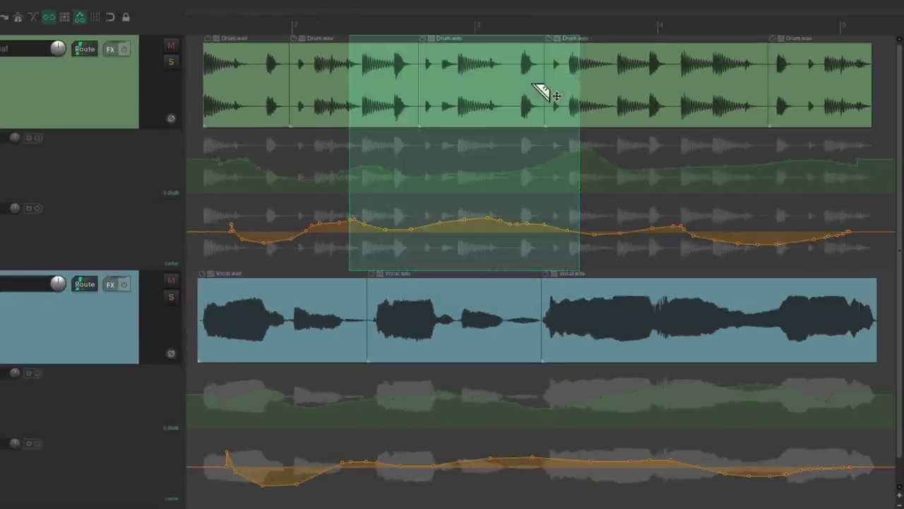
pyautogui.moveTo(466, 71); pyautogui.dragTo(476, 335)
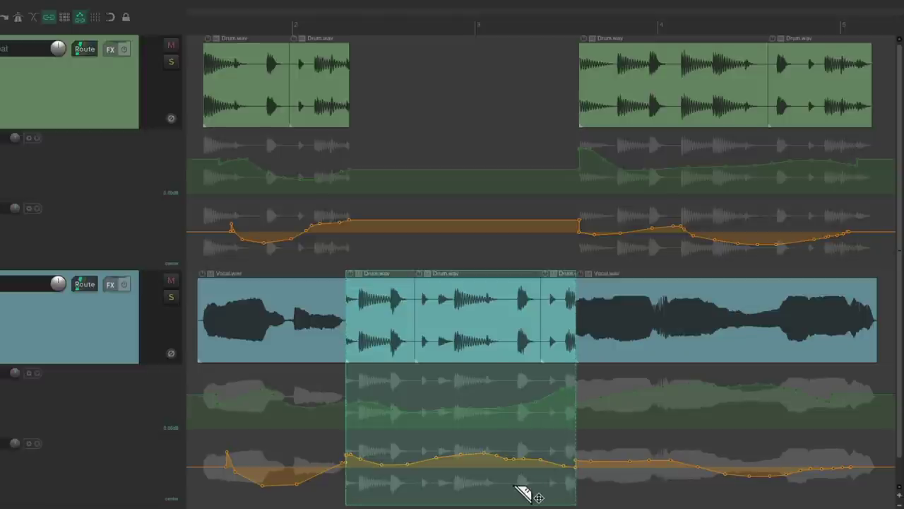
pyautogui.hotkey('ctrl', 'z')
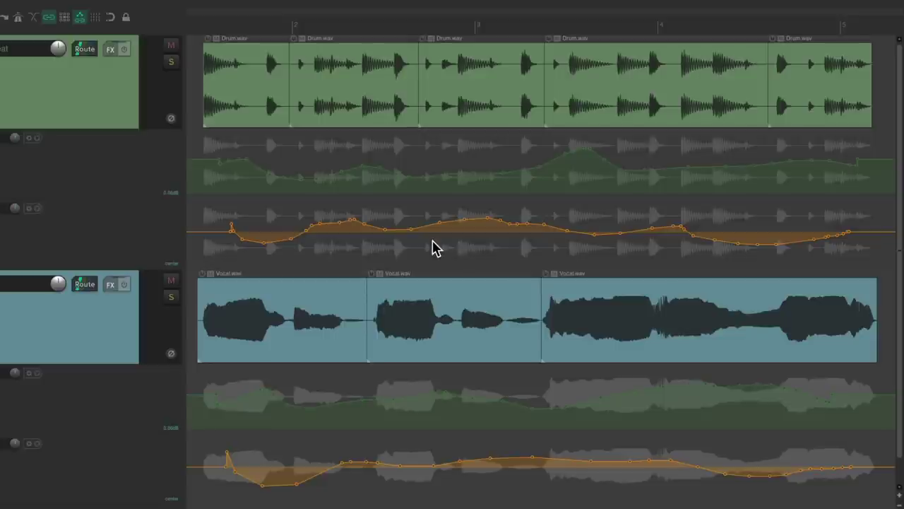
# Create a razor area on the drum volume envelope at about bars 2.3–3.5, and nudge it slightly forward
pyautogui.moveTo(353, 151); pyautogui.dragTo(565, 173)
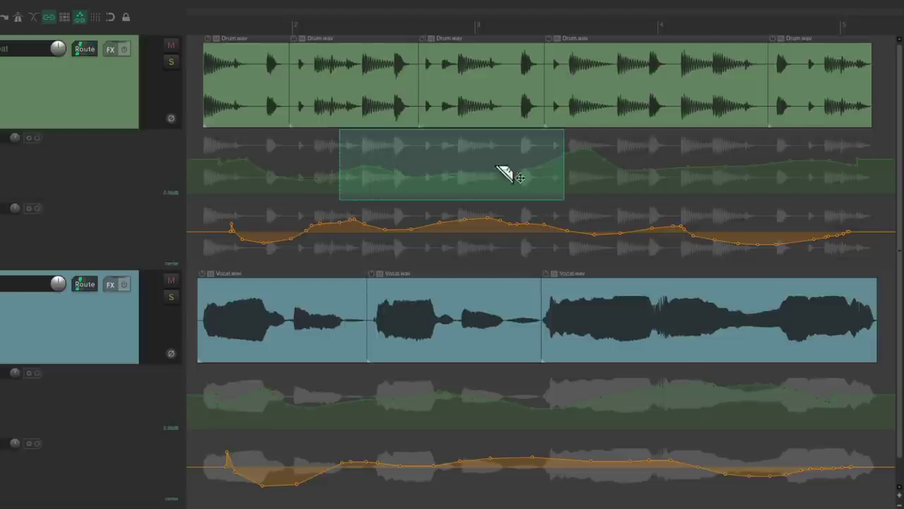
pyautogui.moveTo(455, 162)
pyautogui.mouseDown()
pyautogui.moveTo(458, 410)
pyautogui.moveTo(397, 411)
pyautogui.moveTo(601, 400)
pyautogui.moveTo(482, 419)
pyautogui.moveTo(480, 464)
pyautogui.moveTo(445, 472)
pyautogui.moveTo(485, 476)
pyautogui.moveTo(462, 476)
pyautogui.moveTo(471, 334)
pyautogui.moveTo(456, 238)
pyautogui.moveTo(476, 238)
pyautogui.moveTo(473, 181)
pyautogui.mouseUp()
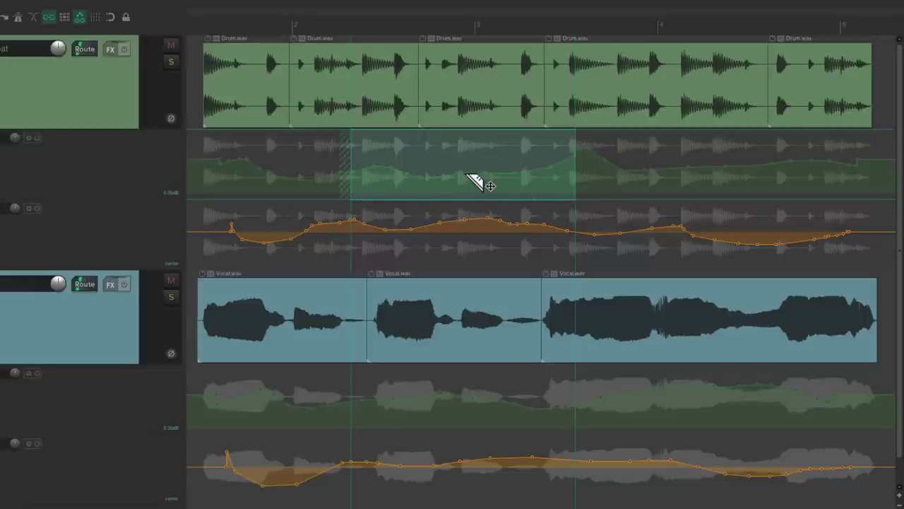
pyautogui.moveTo(473, 181); pyautogui.dragTo(474, 185)
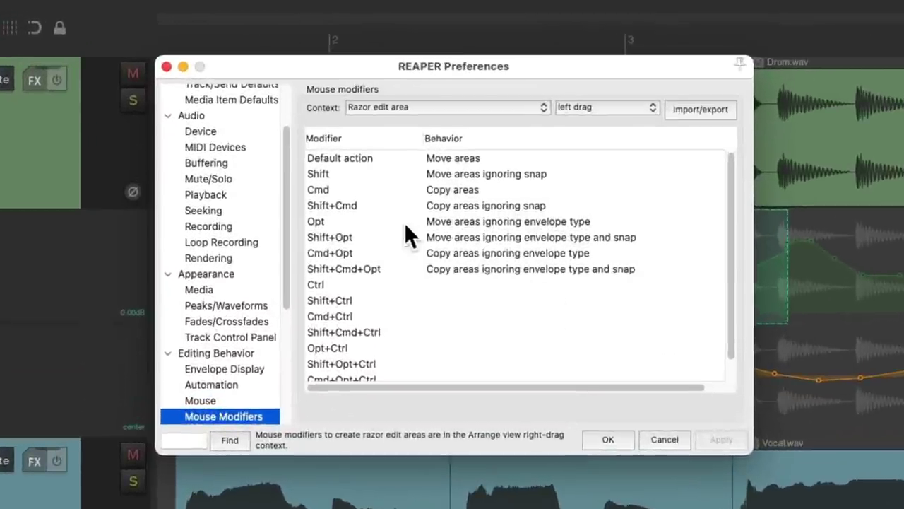
# Check the modifier for moving areas ignoring envelope type, and try shifting the volume envelope area to the pan envelope twice, undoing each
pyautogui.click(434, 224)
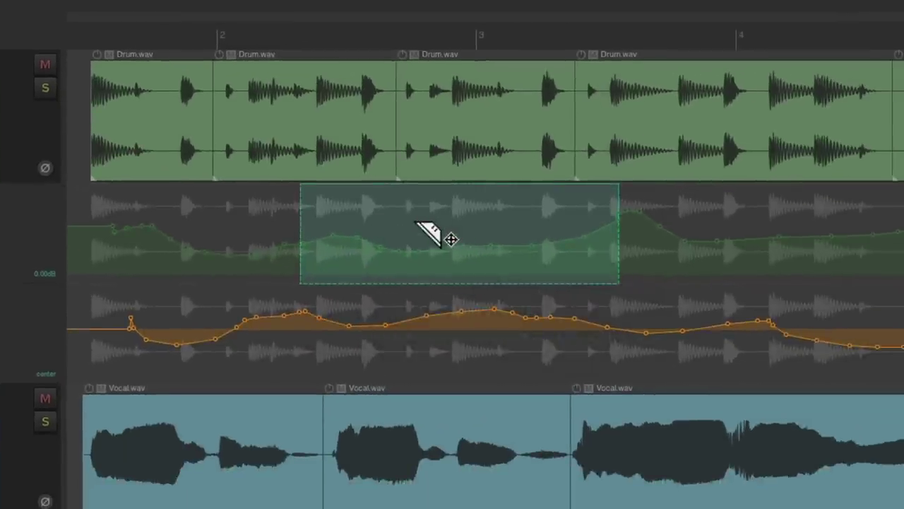
pyautogui.moveTo(417, 224)
pyautogui.mouseDown()
pyautogui.moveTo(413, 319)
pyautogui.moveTo(311, 317)
pyautogui.moveTo(646, 311)
pyautogui.mouseUp()
pyautogui.hotkey('ctrl', 'z')
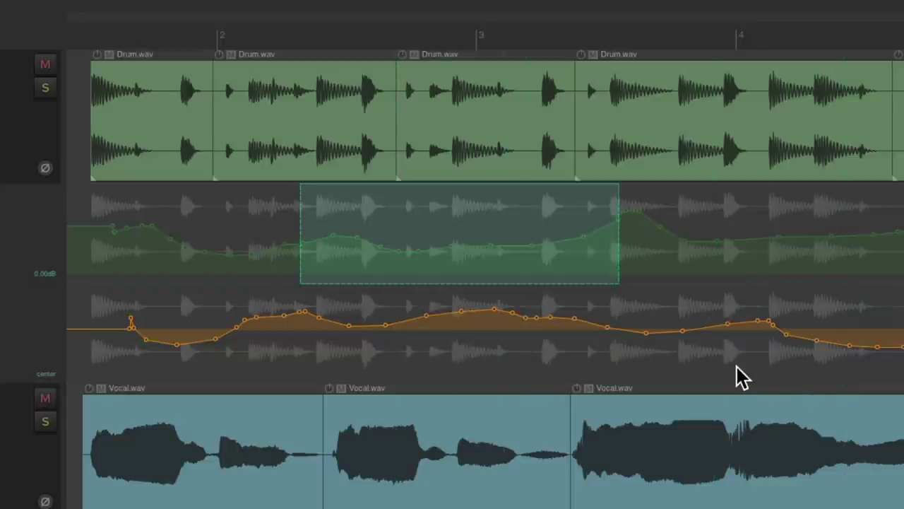
pyautogui.moveTo(434, 228)
pyautogui.mouseDown()
pyautogui.moveTo(424, 289)
pyautogui.moveTo(403, 318)
pyautogui.moveTo(670, 329)
pyautogui.moveTo(670, 343)
pyautogui.mouseUp()
pyautogui.hotkey('ctrl', 'z')
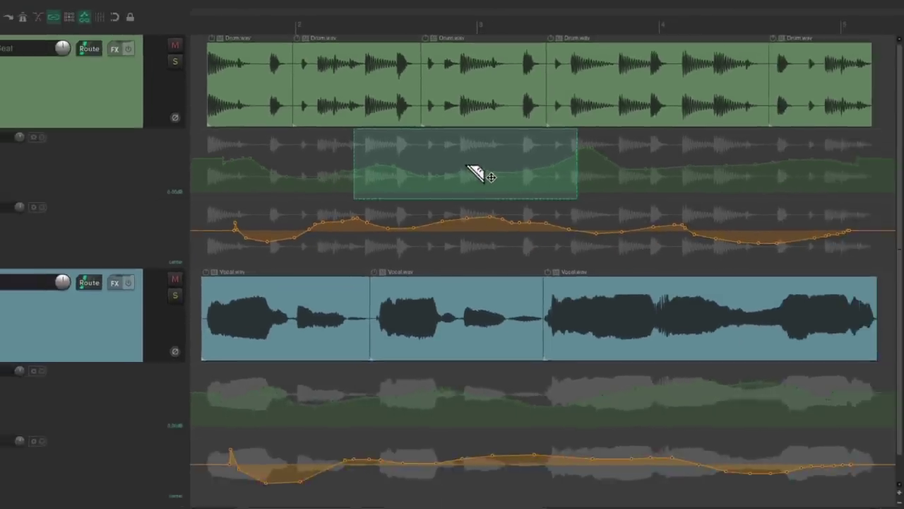
# Try moving the volume envelope area to the vocal pan envelope, return it to the drum volume envelope at about bars 2.1–3.3, and try again
pyautogui.moveTo(463, 238); pyautogui.dragTo(474, 489)
pyautogui.moveTo(473, 344)
pyautogui.mouseDown()
pyautogui.moveTo(464, 405)
pyautogui.moveTo(445, 399)
pyautogui.moveTo(444, 458)
pyautogui.moveTo(444, 393)
pyautogui.moveTo(624, 400)
pyautogui.moveTo(638, 228)
pyautogui.moveTo(428, 207)
pyautogui.moveTo(421, 177)
pyautogui.mouseUp()
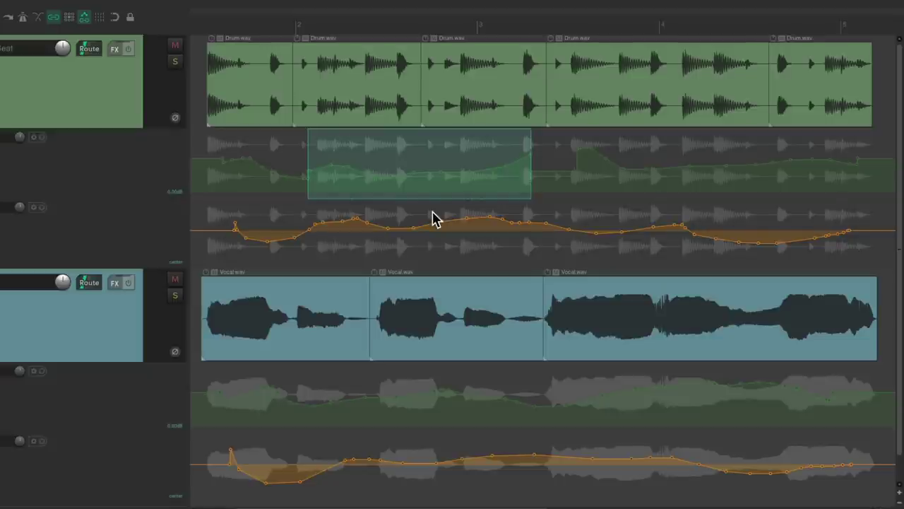
pyautogui.moveTo(421, 159)
pyautogui.mouseDown()
pyautogui.moveTo(422, 257)
pyautogui.moveTo(438, 257)
pyautogui.moveTo(411, 260)
pyautogui.moveTo(398, 399)
pyautogui.moveTo(524, 406)
pyautogui.moveTo(477, 467)
pyautogui.moveTo(452, 457)
pyautogui.mouseUp()
# Create a razor area on the drum pan envelope at about bars 2.3–3.3, try moving it to the vocal pan envelope, and undo the move
pyautogui.moveTo(365, 222); pyautogui.dragTo(533, 244)
pyautogui.moveTo(478, 242)
pyautogui.mouseDown()
pyautogui.moveTo(473, 192)
pyautogui.moveTo(412, 162)
pyautogui.moveTo(390, 161)
pyautogui.moveTo(470, 276)
pyautogui.moveTo(427, 387)
pyautogui.moveTo(422, 381)
pyautogui.moveTo(431, 396)
pyautogui.moveTo(424, 460)
pyautogui.moveTo(489, 457)
pyautogui.moveTo(450, 463)
pyautogui.mouseUp()
pyautogui.hotkey('ctrl', 'z')
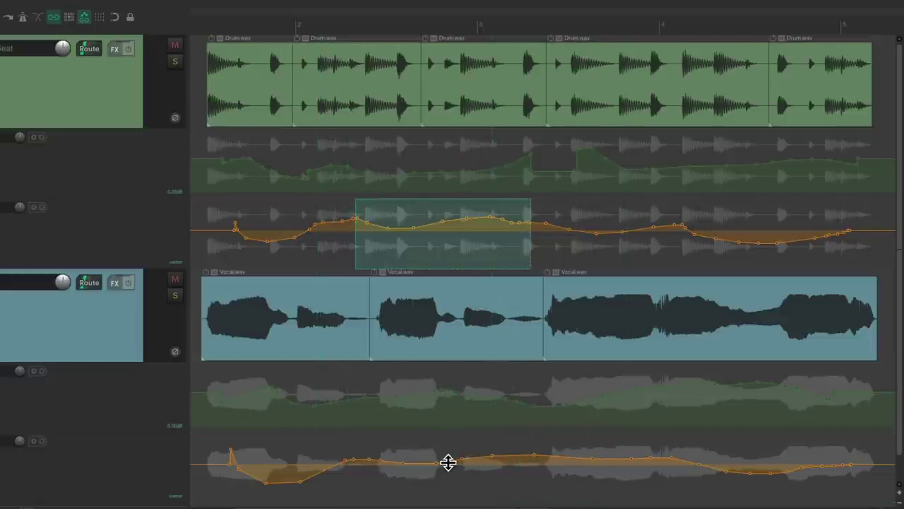